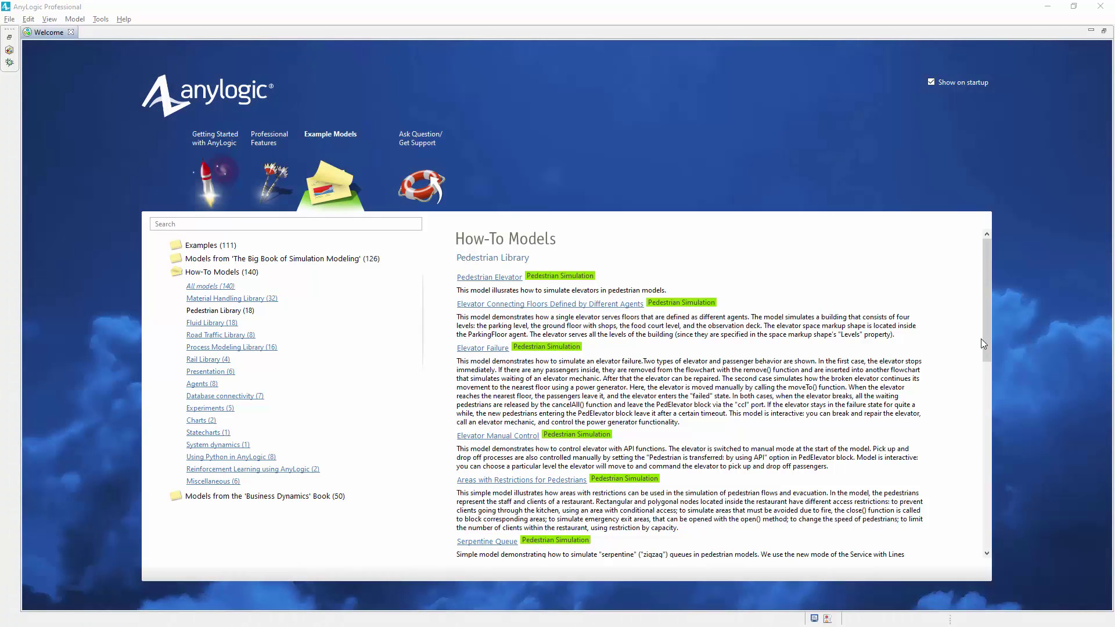
- Open the Stairs model from the Pedestrian Library how-to models and make lowerGround the active level
left_click_drag(980, 339, 981, 382)
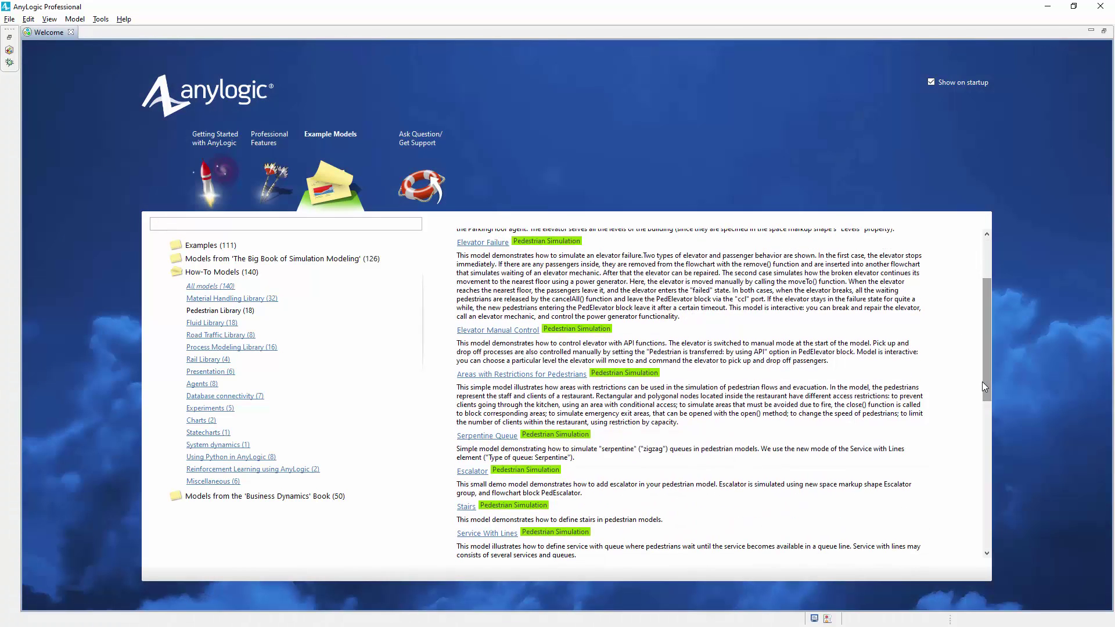
left_click(466, 506)
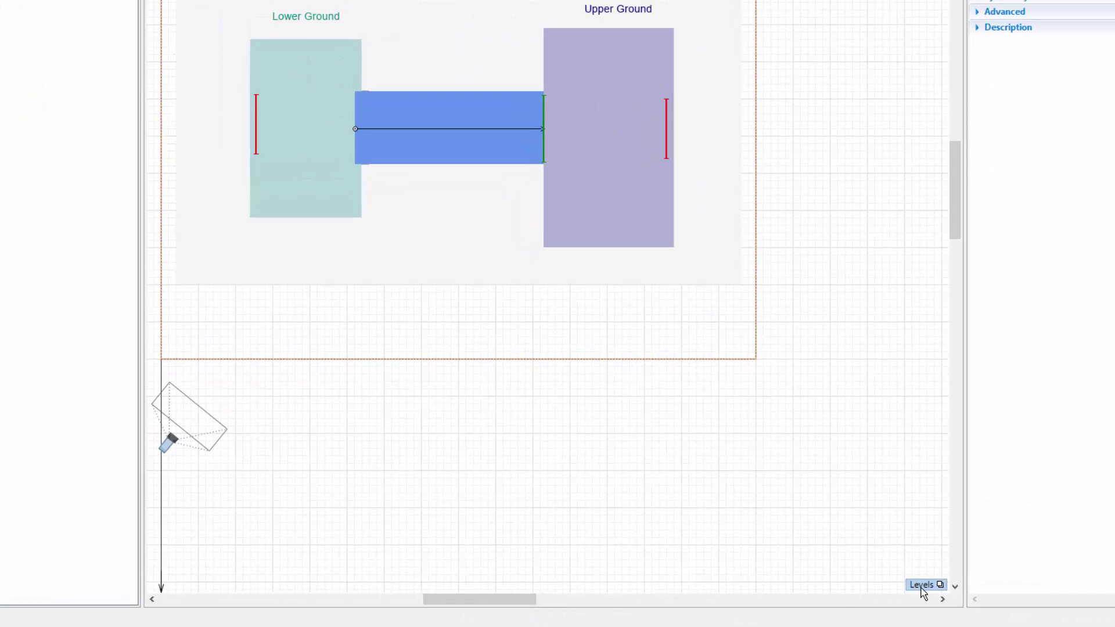
left_click(922, 585)
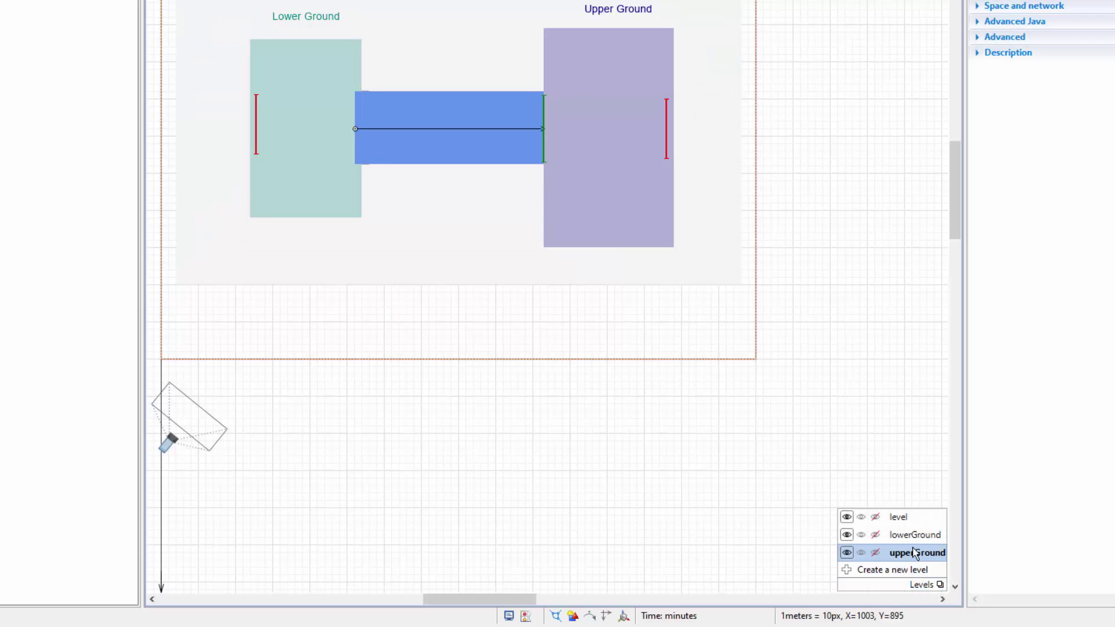
left_click(916, 535)
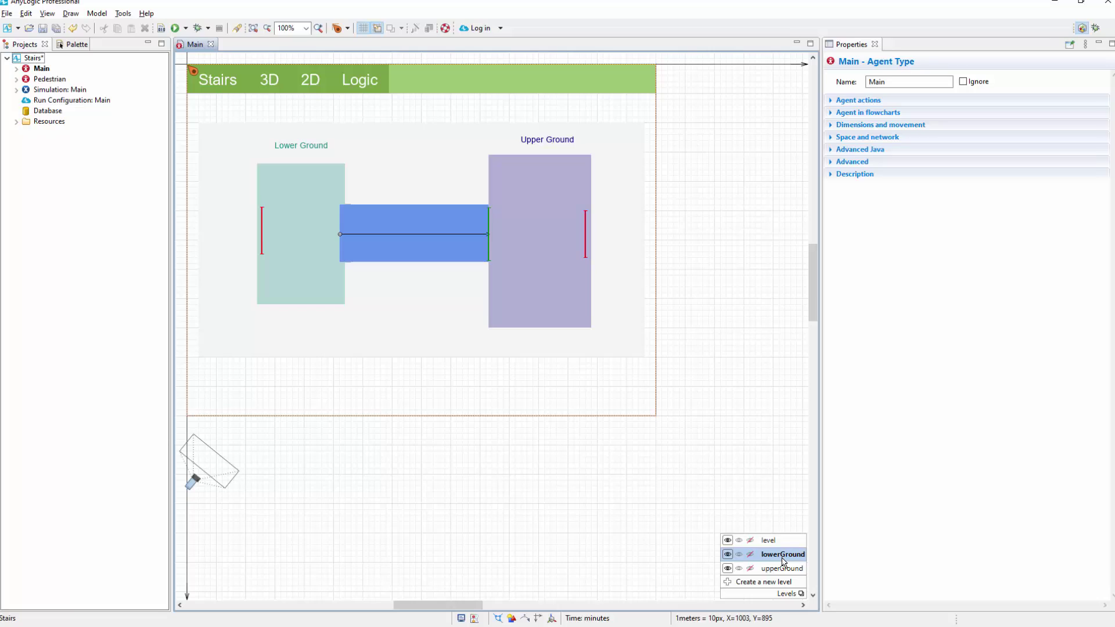
- Place a Pedestrian Library elevator against the Upper Ground area's edge, below the stairs, and rotate it to 270°
left_click(76, 50)
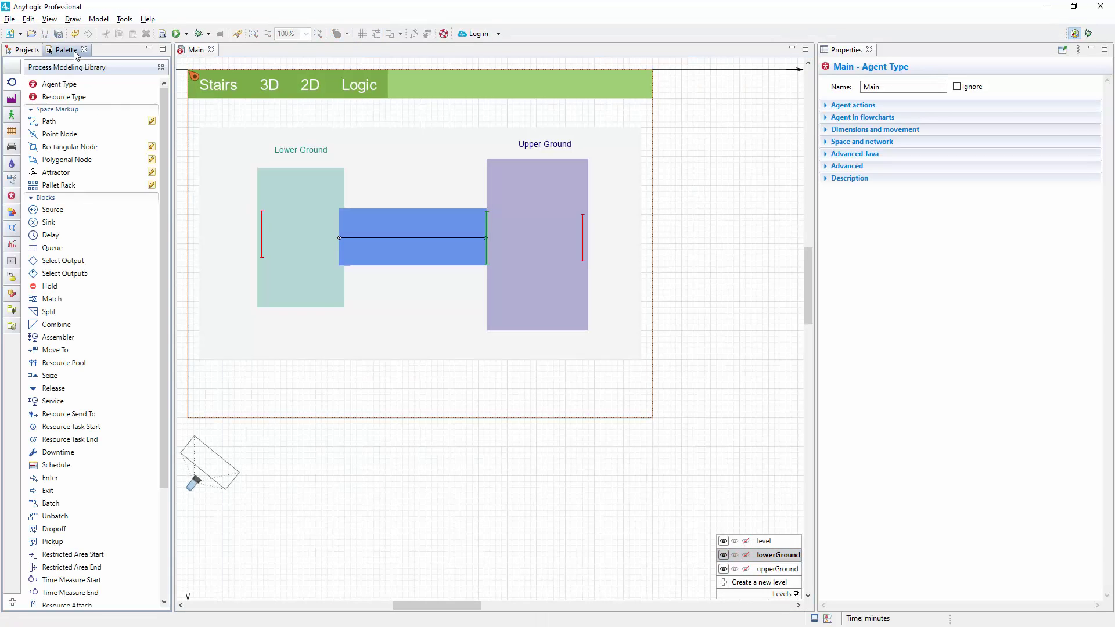
left_click(16, 115)
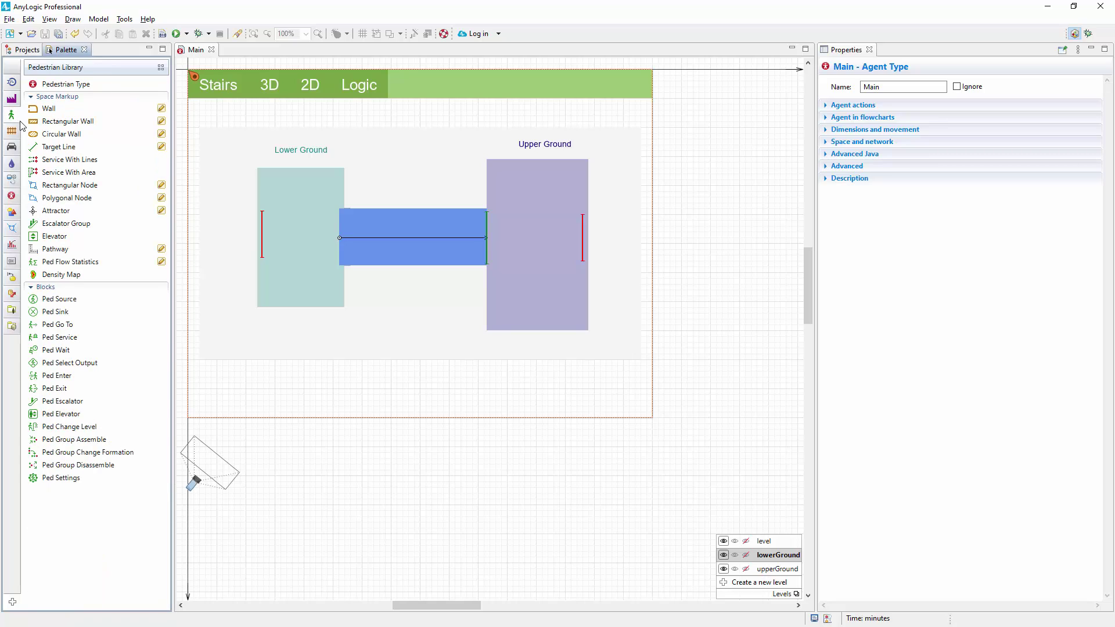
left_click_drag(62, 238, 500, 299)
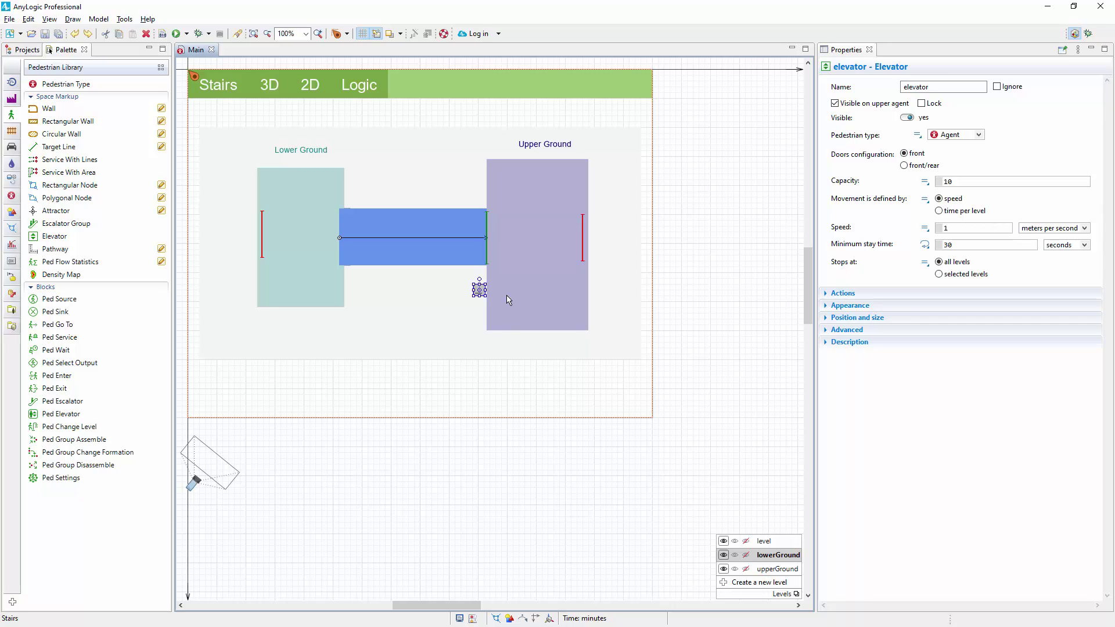
key("Right")
left_click_drag(477, 277, 464, 295)
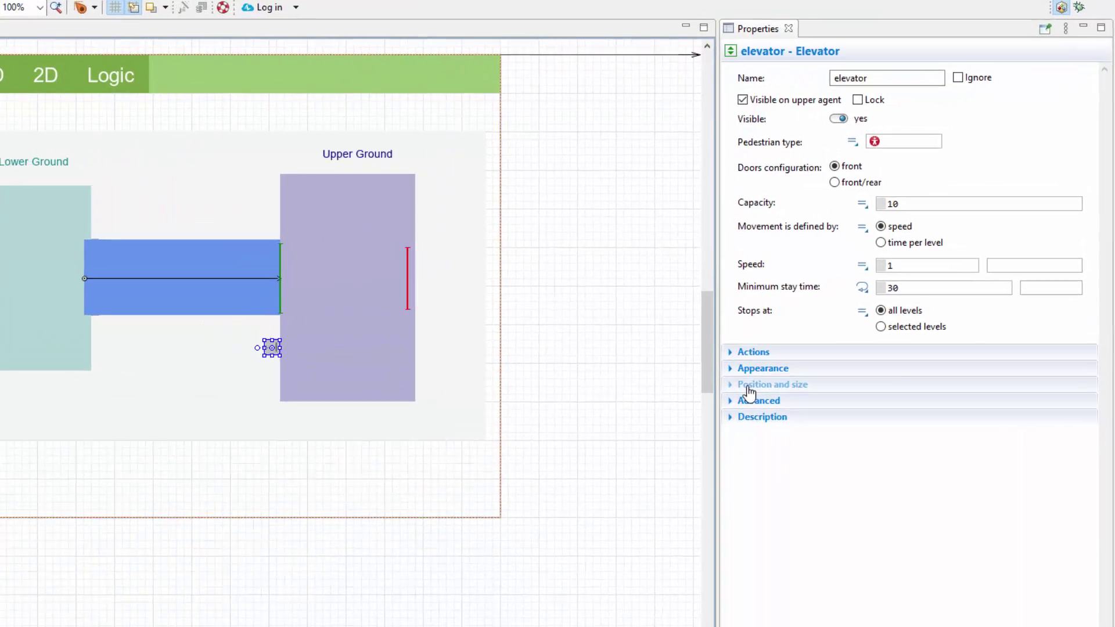
left_click(840, 319)
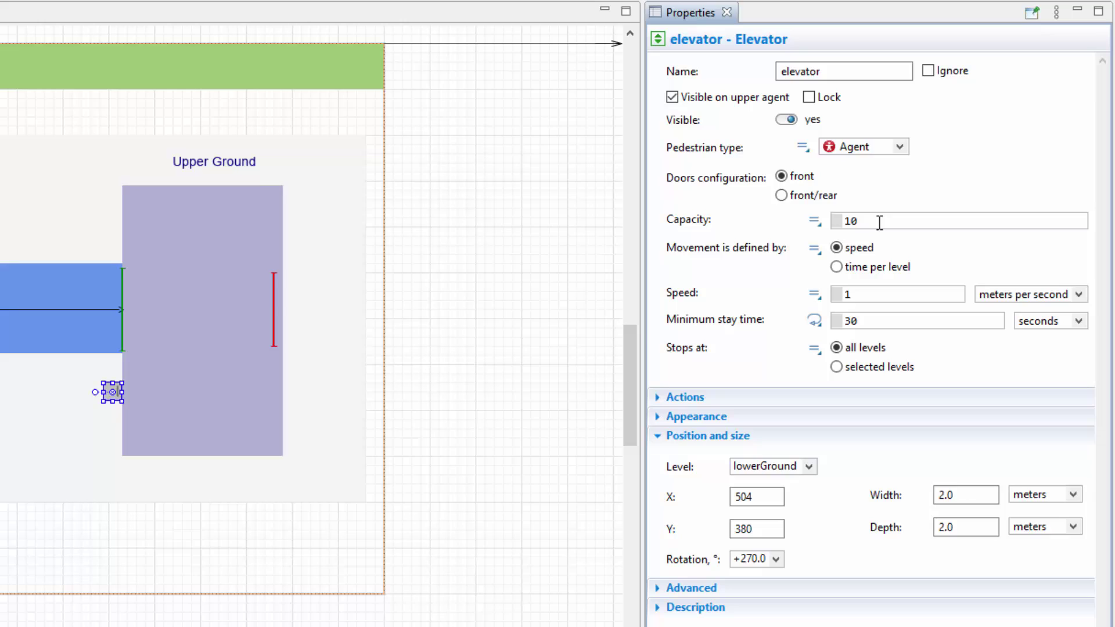
- Set the elevator's capacity to 8 and its minimum stay time to 3 seconds
key("BackSpace")
key("BackSpace")
type("8")
left_click(879, 319)
key("BackSpace")
- Make the elevator stop only at selected levels and add lowerGround and upperGround to its levels
left_click(843, 367)
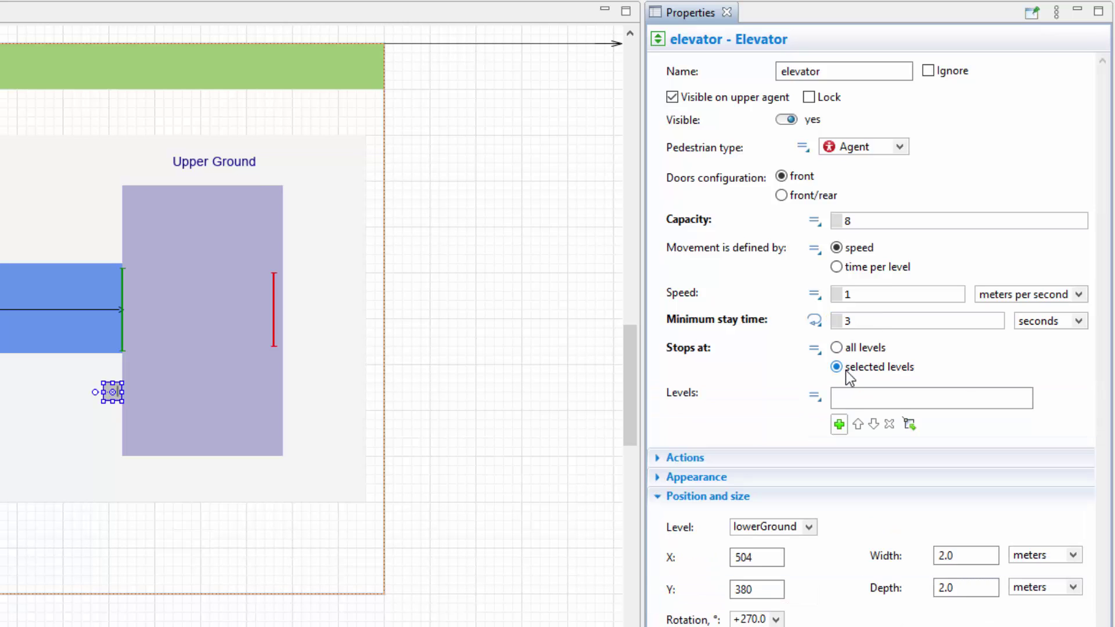
left_click(838, 424)
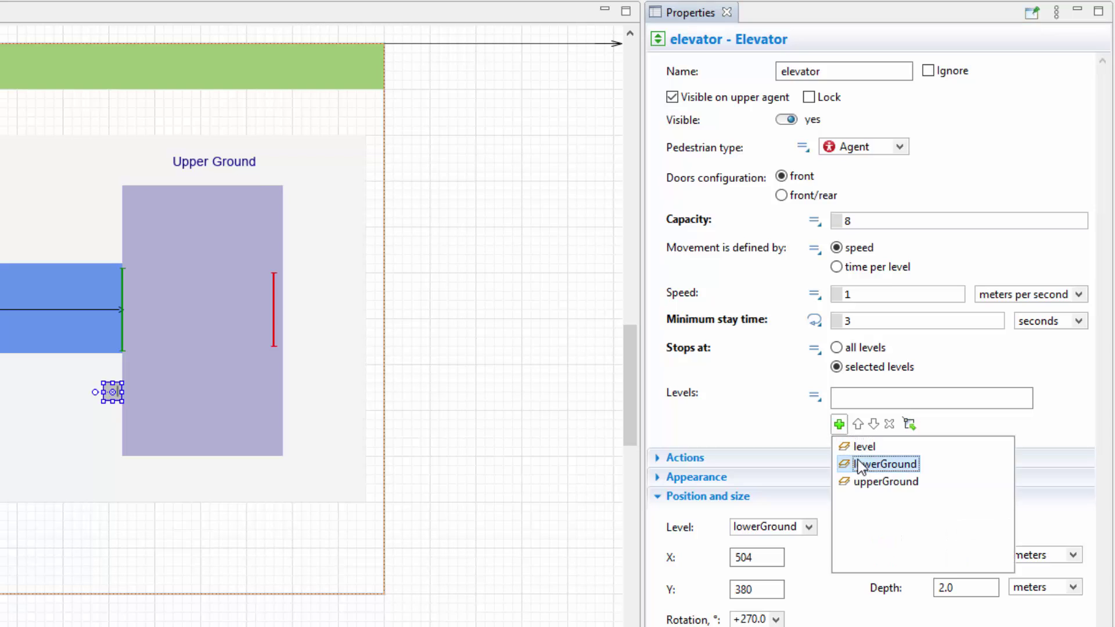
left_click(858, 465)
left_click(838, 427)
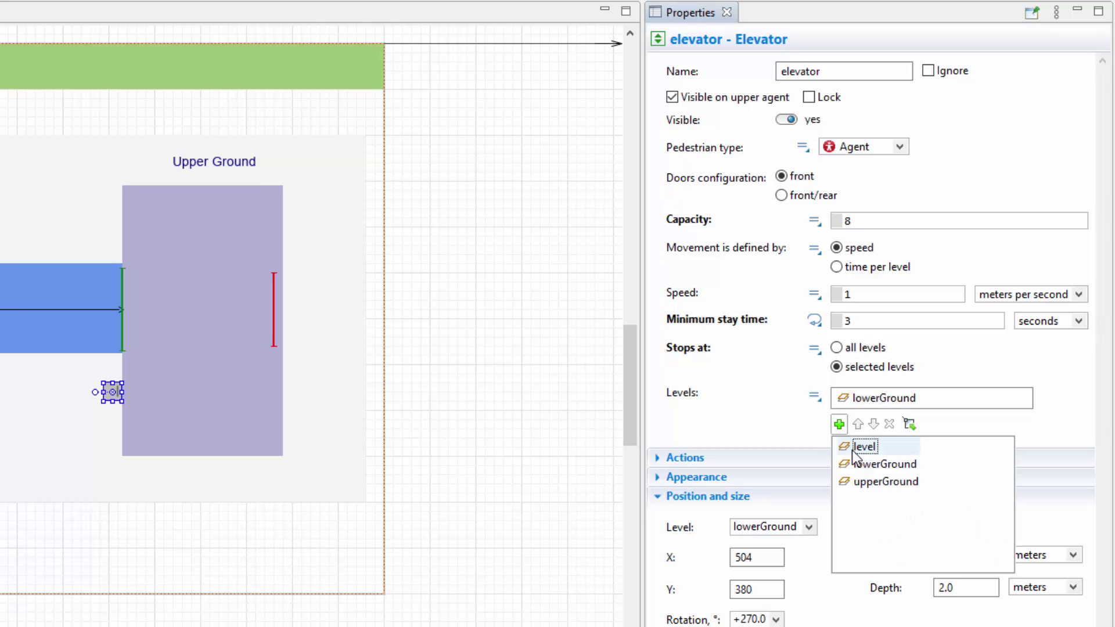
left_click(858, 479)
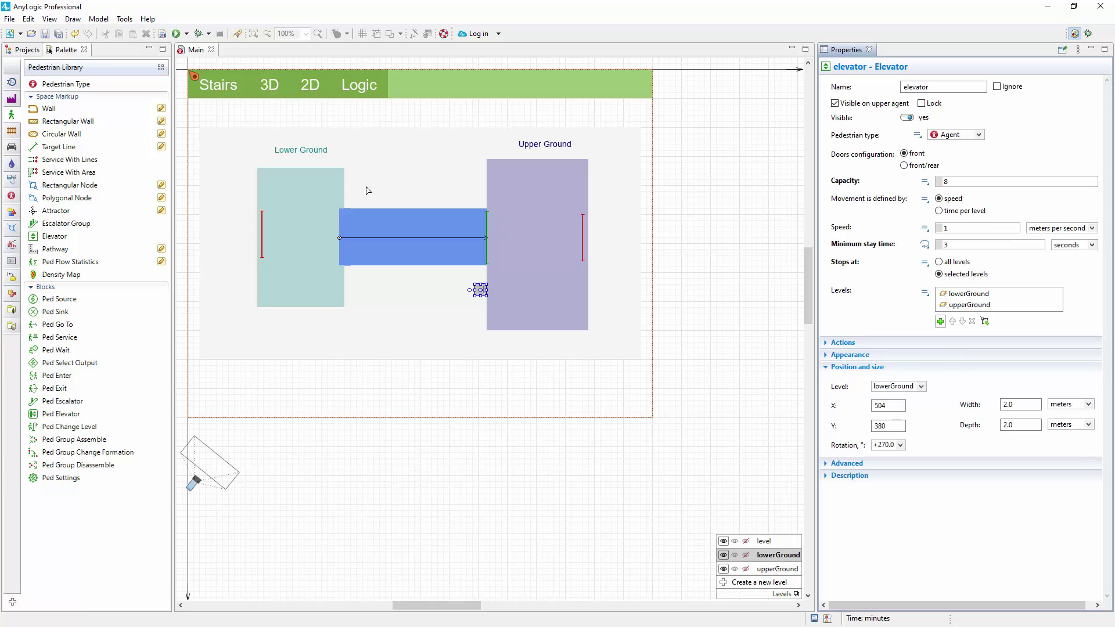
- Shift Main's pedChangeGround, pedGoTo and pedSink blocks to the right in the Going Up flowchart, making room after pedSource
left_click(27, 50)
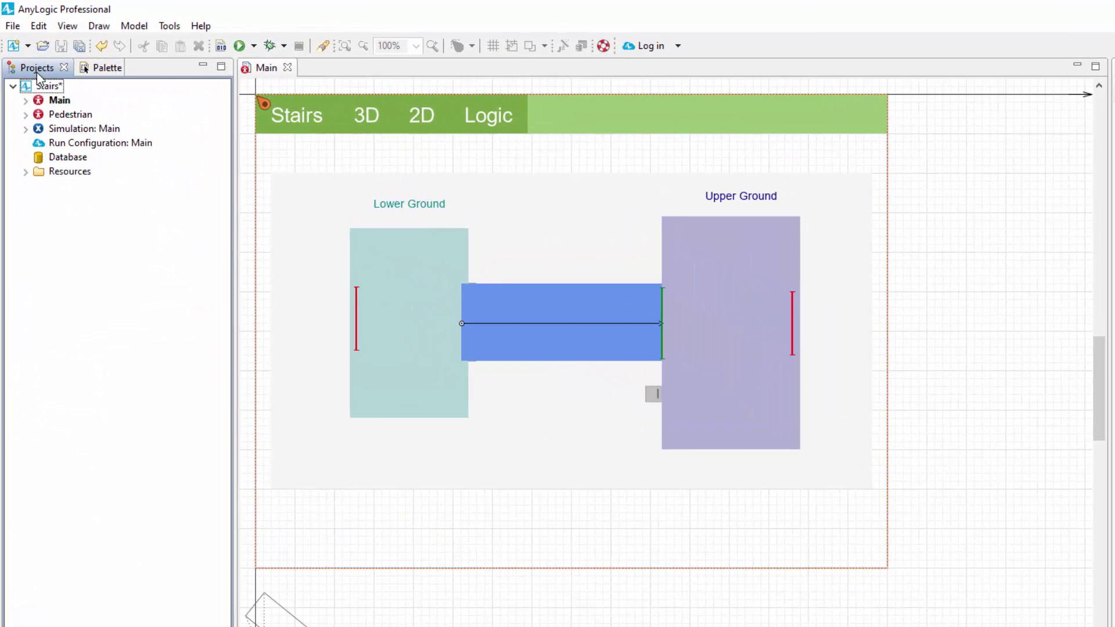
left_click(26, 99)
left_click(38, 115)
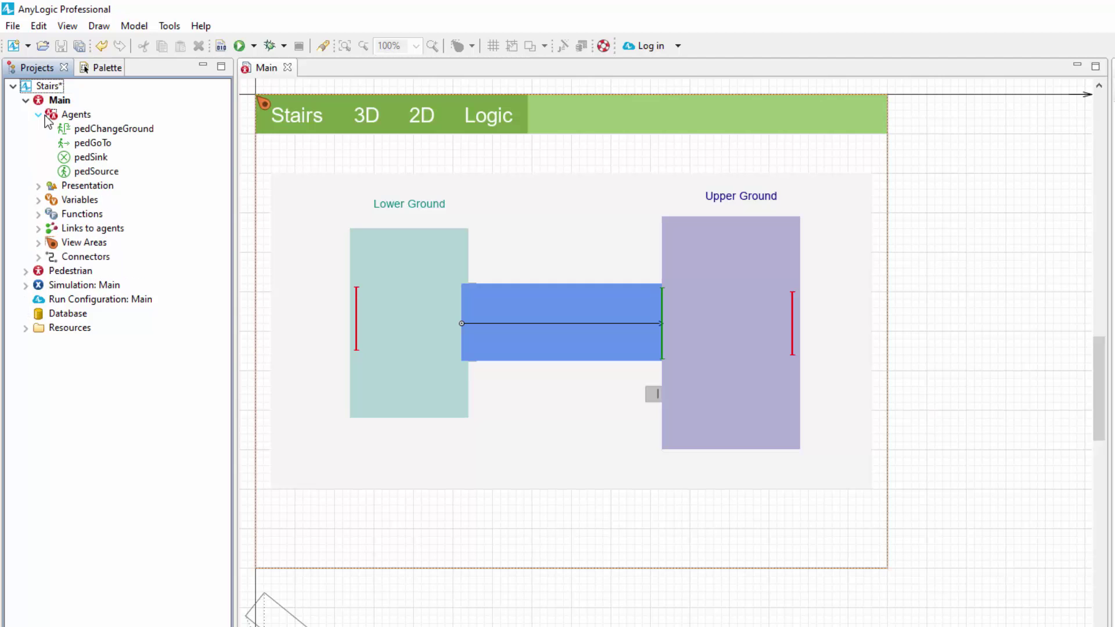
left_click(88, 130)
double_click(89, 130)
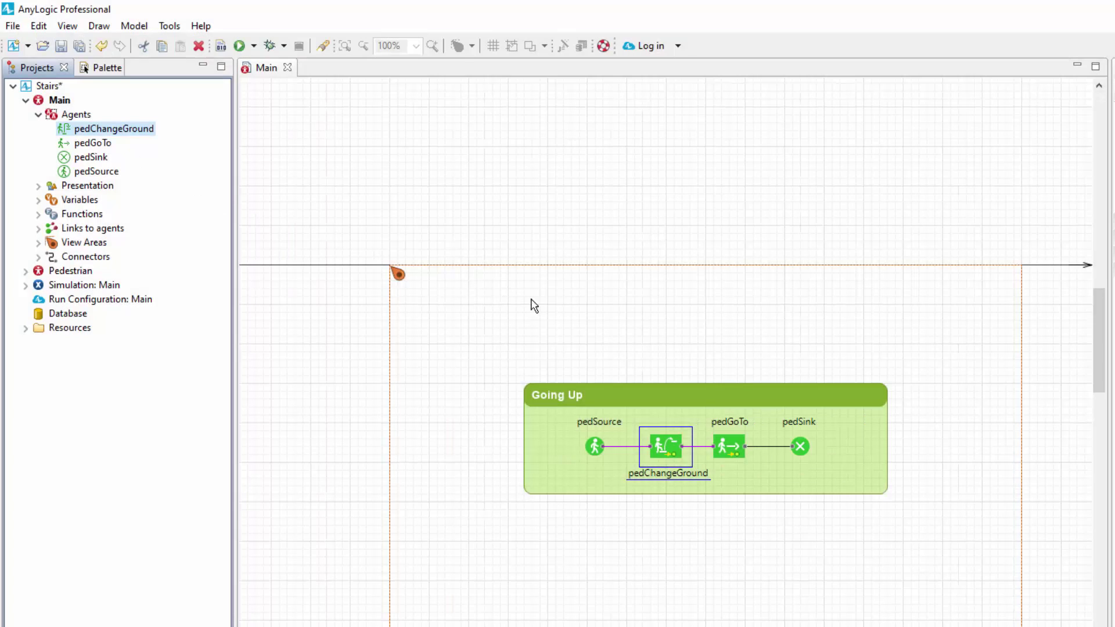
left_click(592, 336)
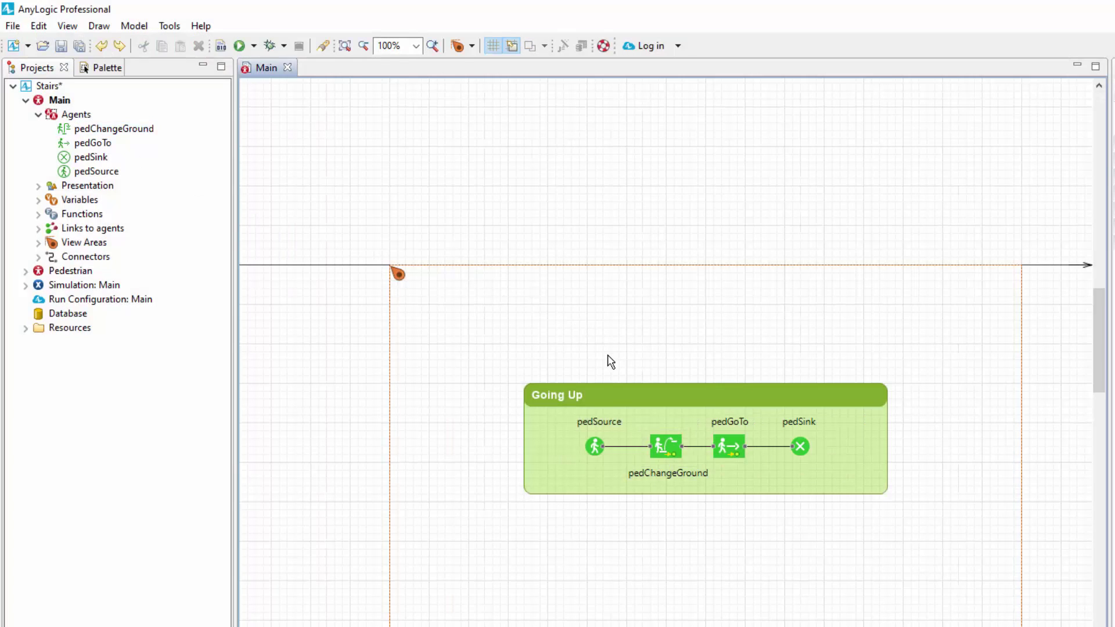
left_click_drag(617, 510, 888, 403)
key("Right")
key("Right")
key("Right")
key("Right")
key("Right")
key("Right")
key("Right")
key("Right")
key("Right")
key("Right")
key("Right")
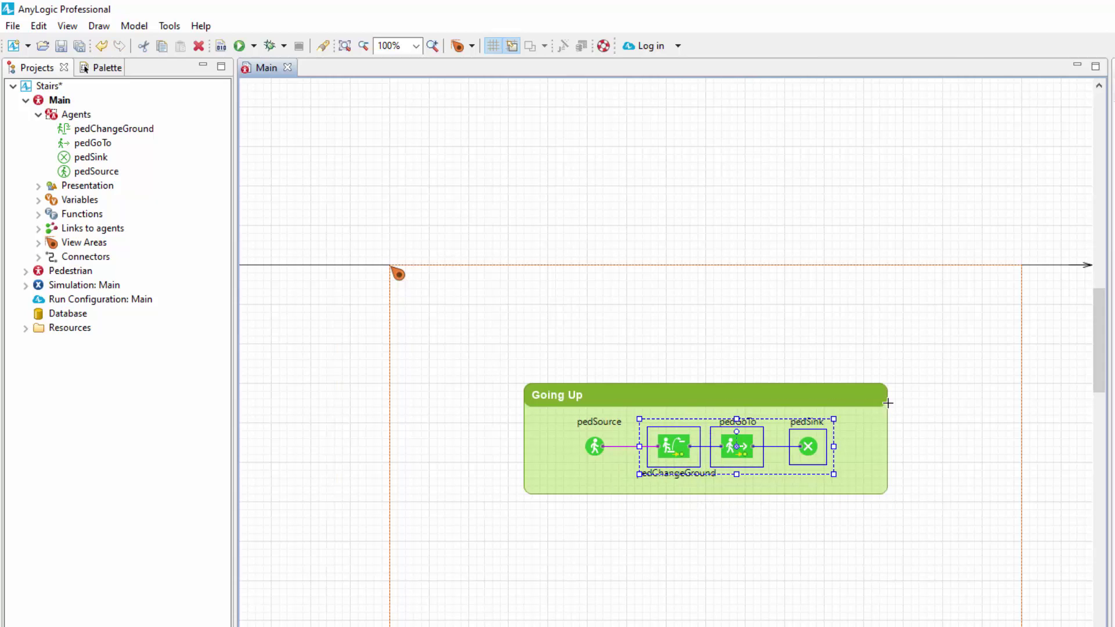
key("Right")
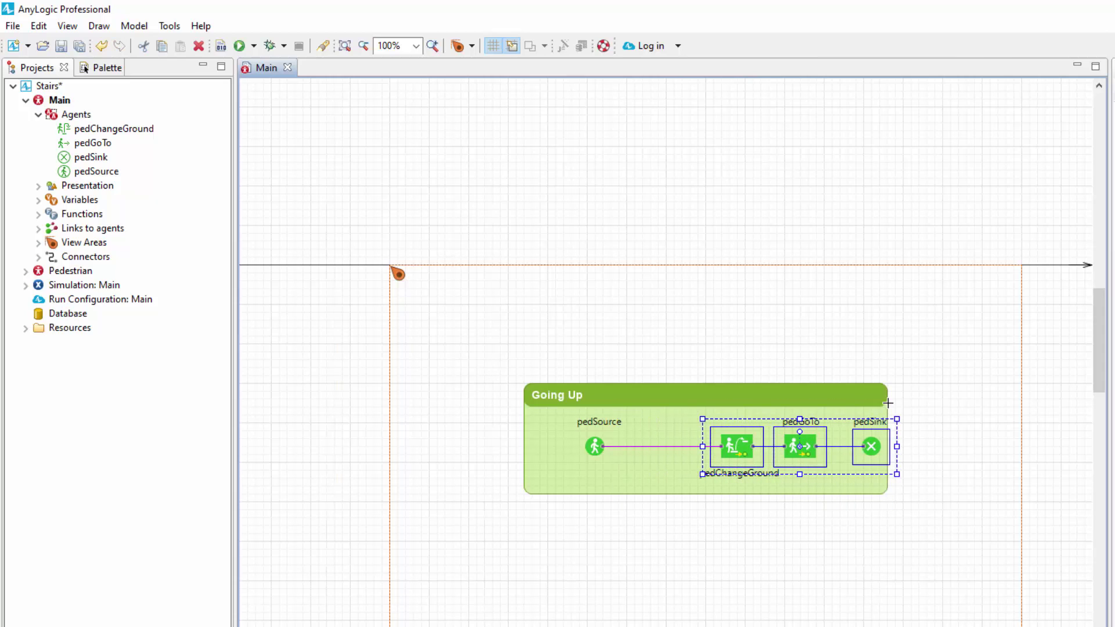
left_click(861, 351)
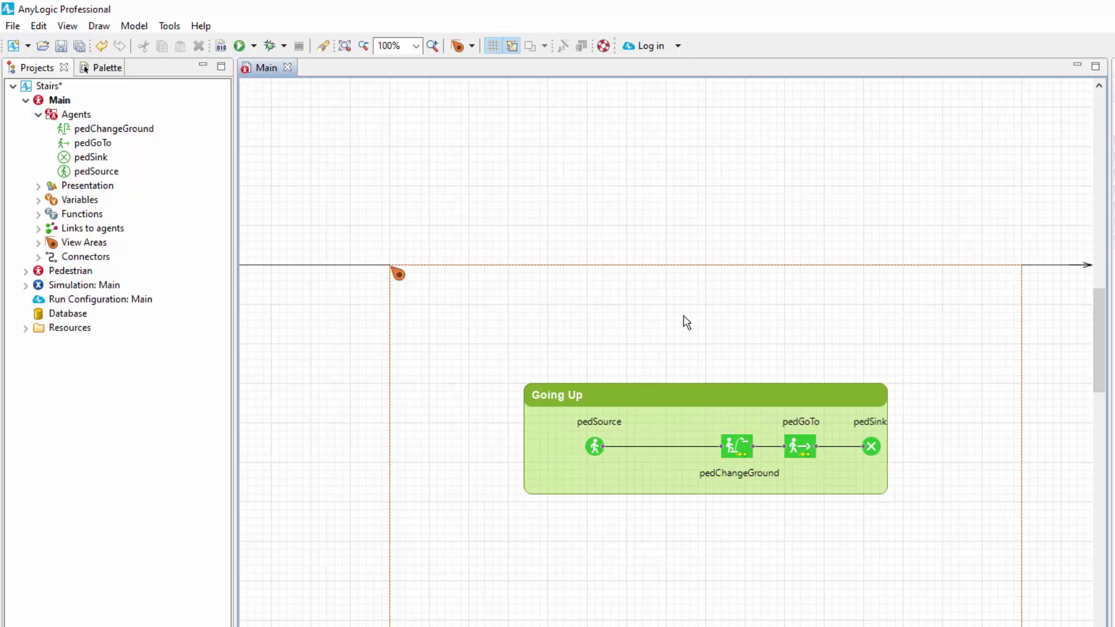
- Insert a Ped Select Output block between pedSource and pedChangeGround, with Probability 1 at 0.75 and Probability 2 at 0.25
left_click(99, 69)
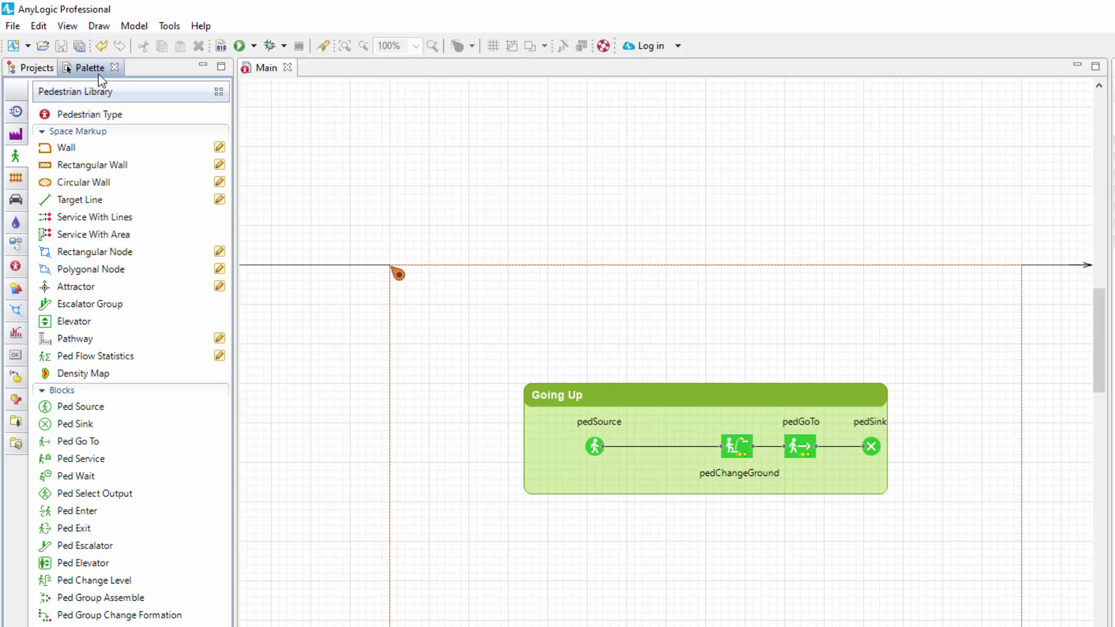
left_click_drag(93, 493, 667, 495)
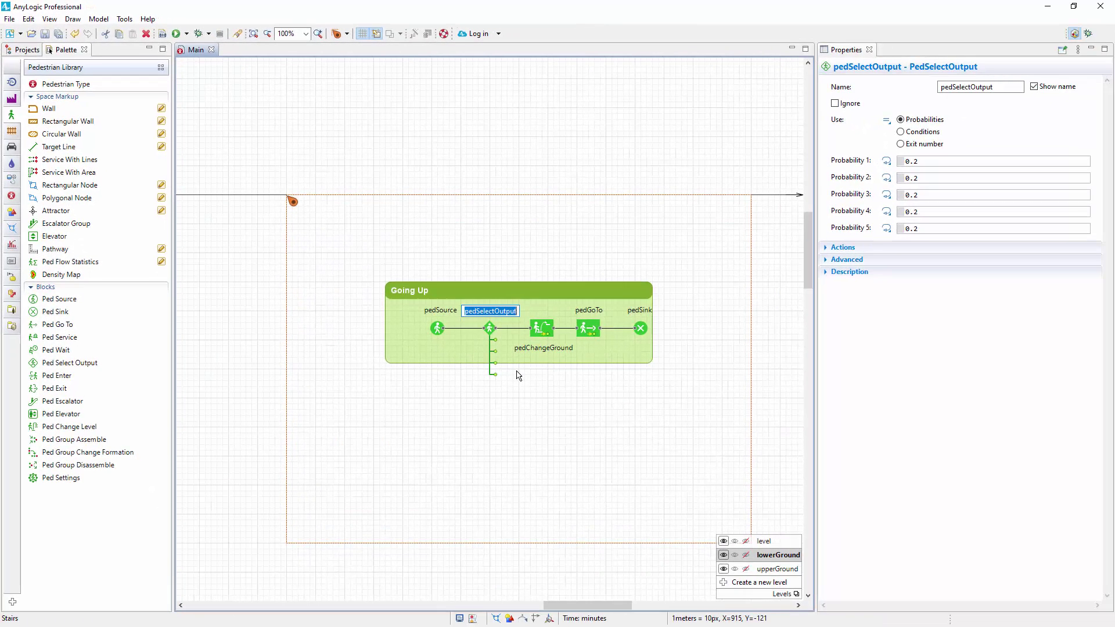
left_click(930, 163)
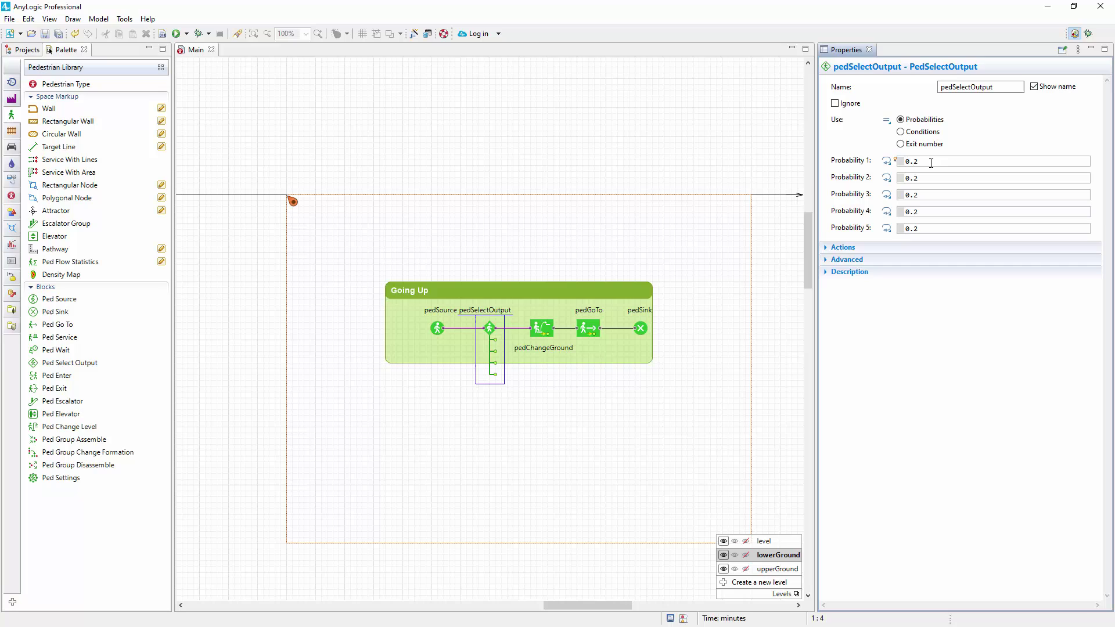
type("75")
left_click(931, 179)
type("5")
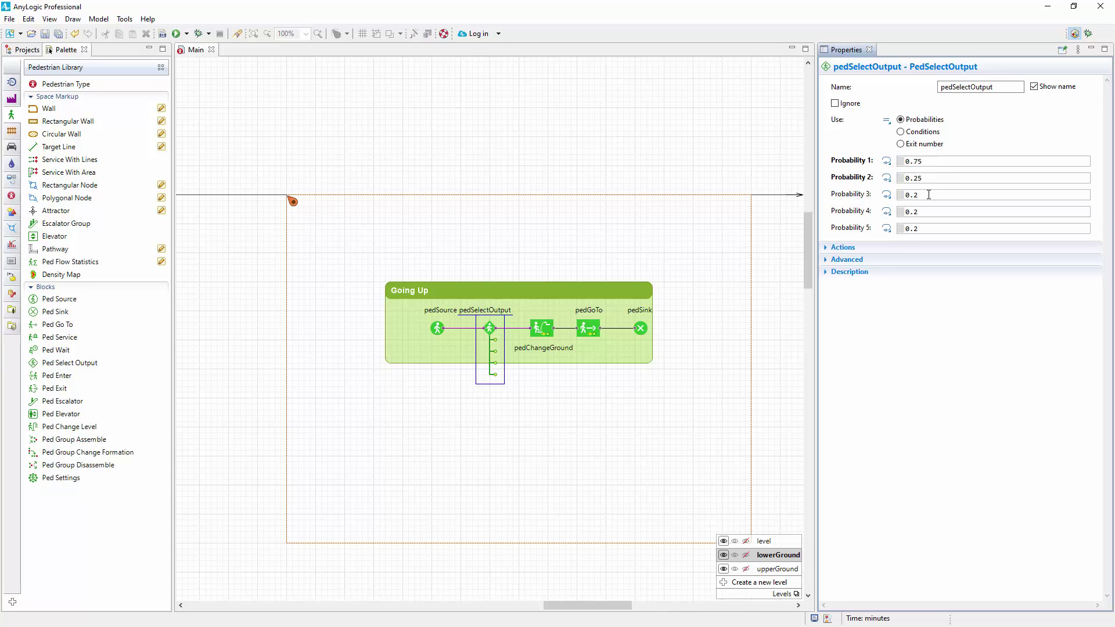
- Set Probability 3, Probability 4 and Probability 5 of the pedSelectOutput block to 0
left_click(928, 195)
key("BackSpace")
key("BackSpace")
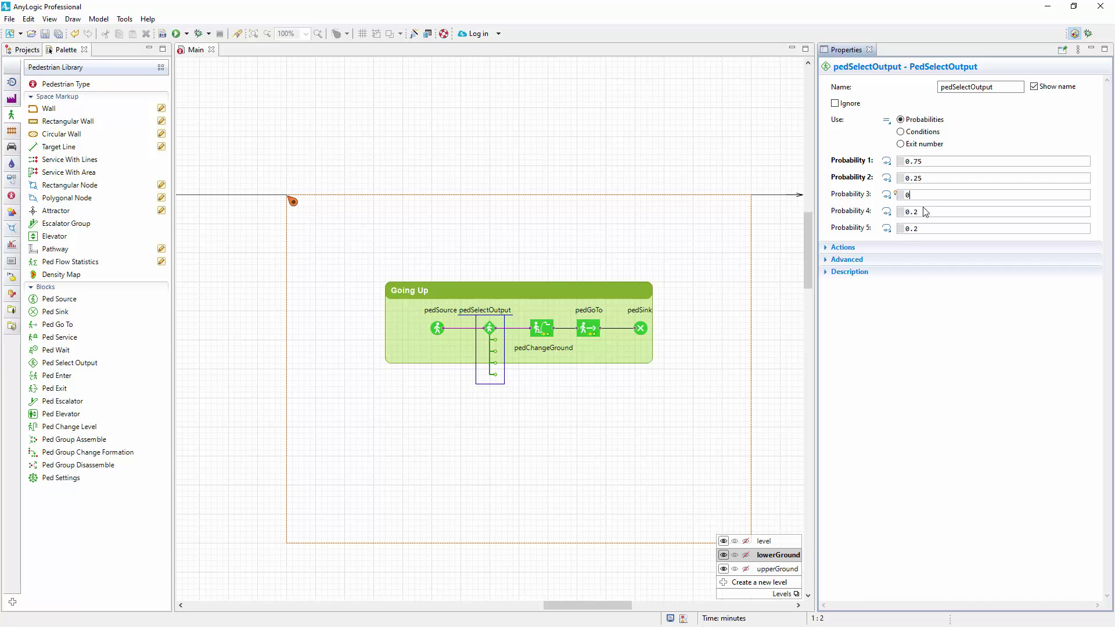
left_click(926, 211)
key("BackSpace")
key("BackSpace")
left_click(926, 227)
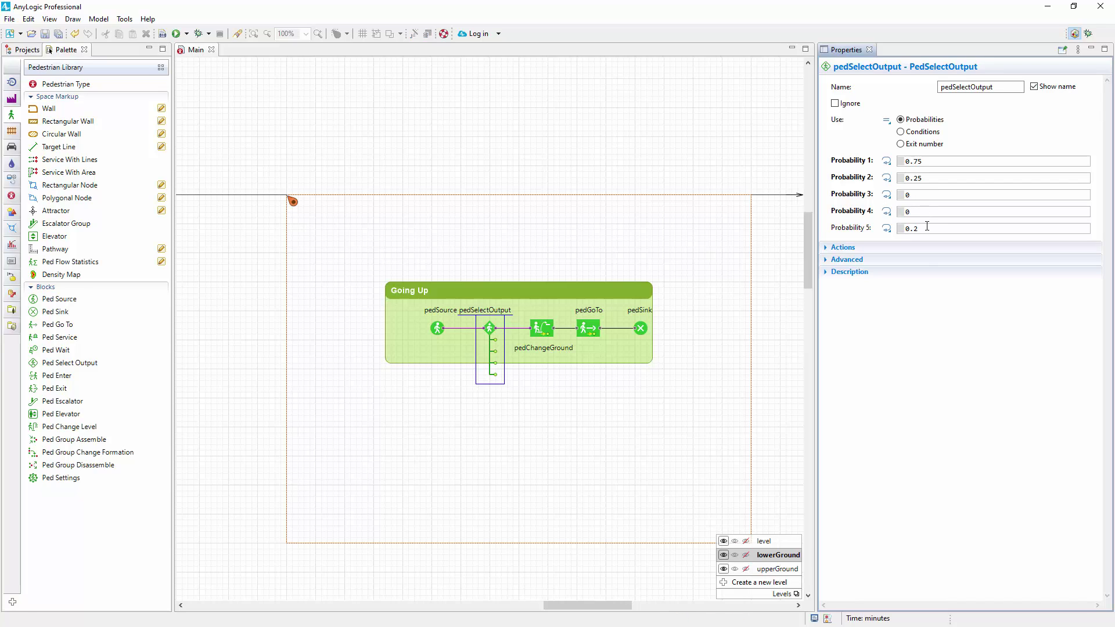
key("BackSpace")
key("BackSpace")
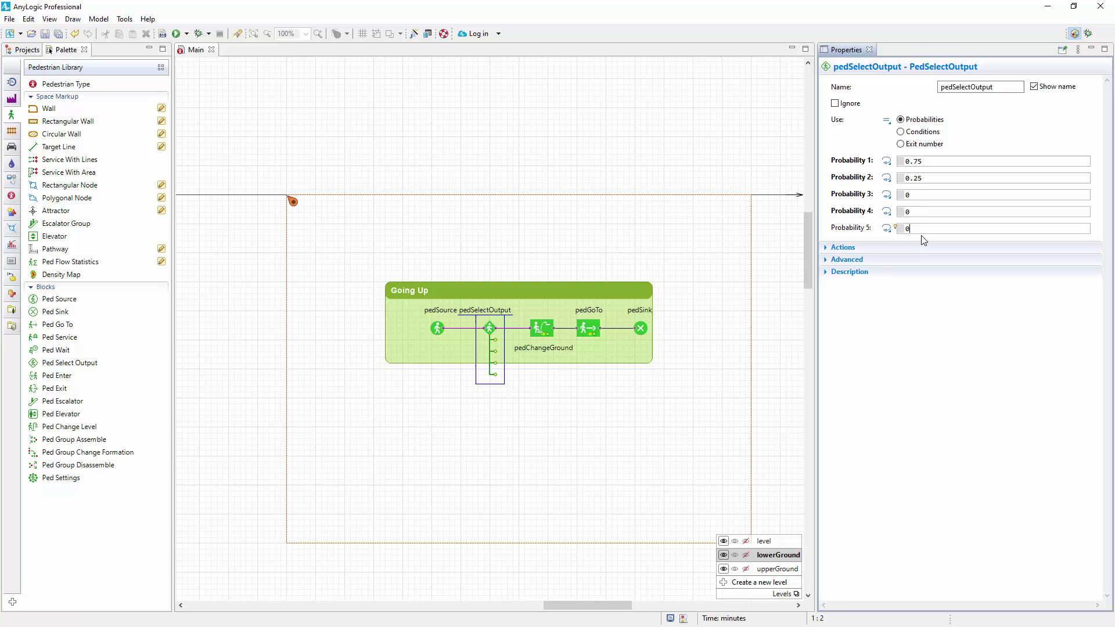
left_click(925, 241)
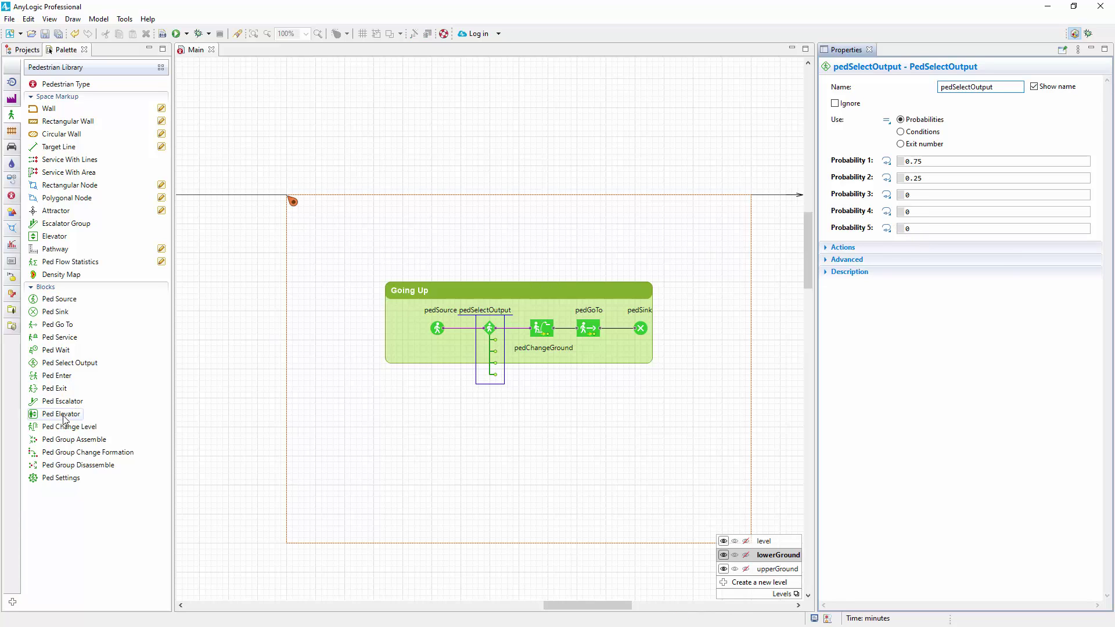
- Add a Ped Elevator block below pedChangeGround, connecting it from pedSelectOutput's second output and on to pedGoTo
left_click_drag(61, 414, 495, 340)
left_click(505, 380)
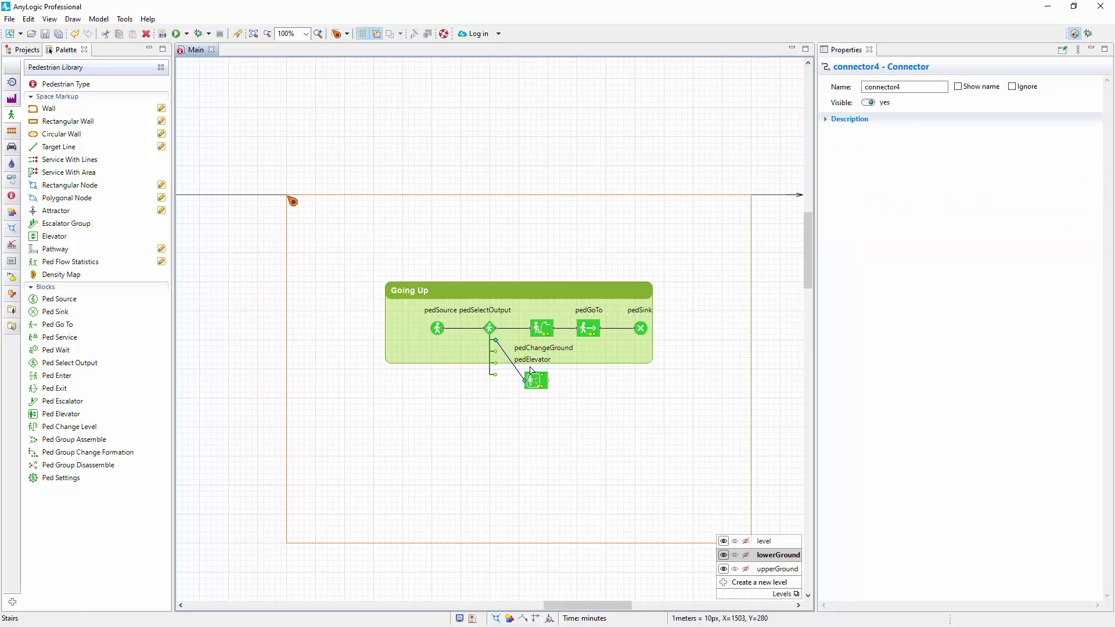
left_click_drag(548, 380, 579, 334)
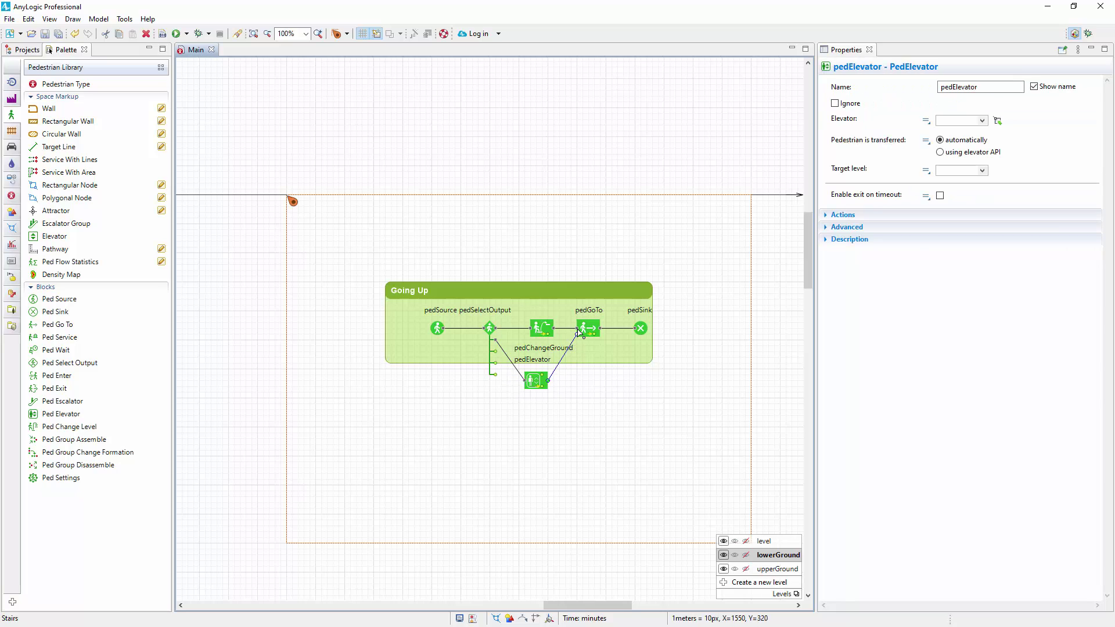
- Extend the Going Up group's rounded background rectangle downward to a height of 200 so it encloses the pedElevator block
left_click(589, 364)
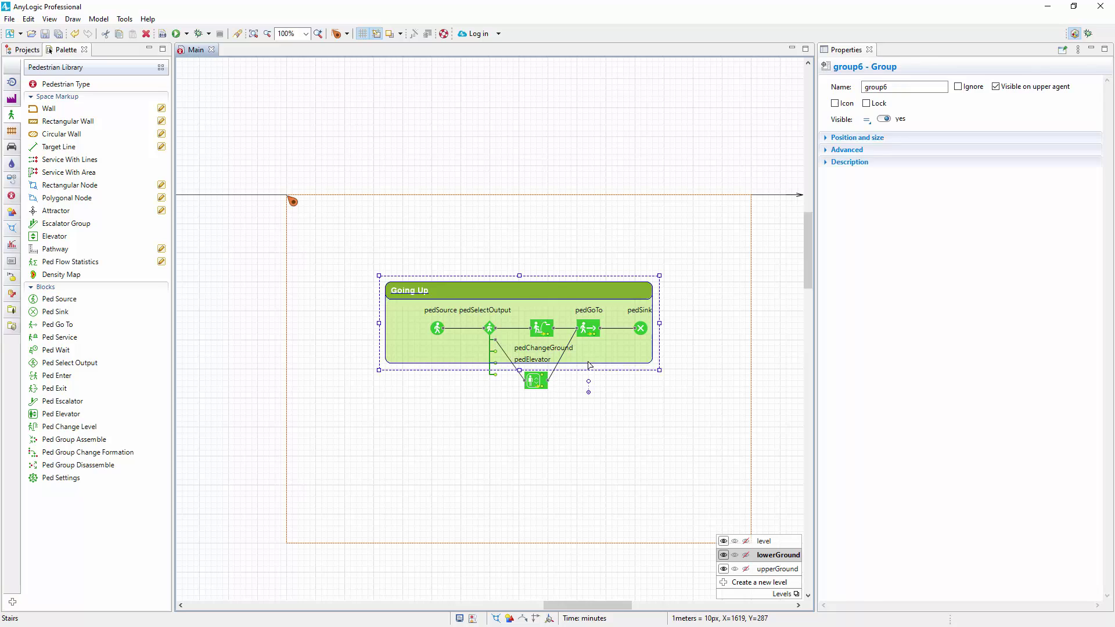
left_click(590, 364)
left_click_drag(525, 366, 525, 401)
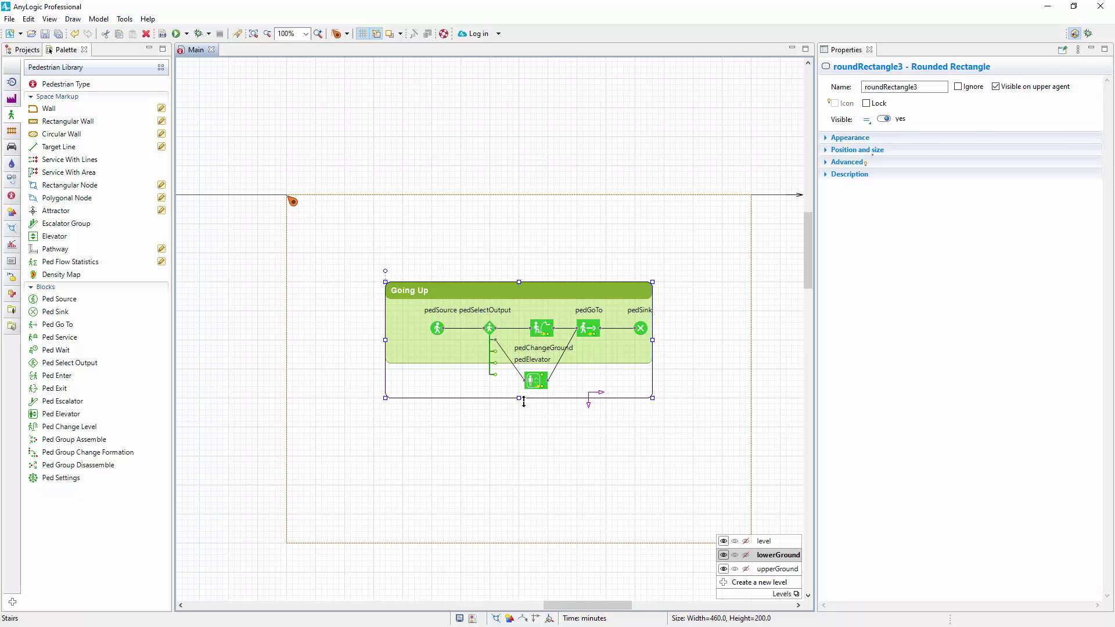
- Assign the elevator shape to the pedElevator block and choose the block's target level
left_click(536, 383)
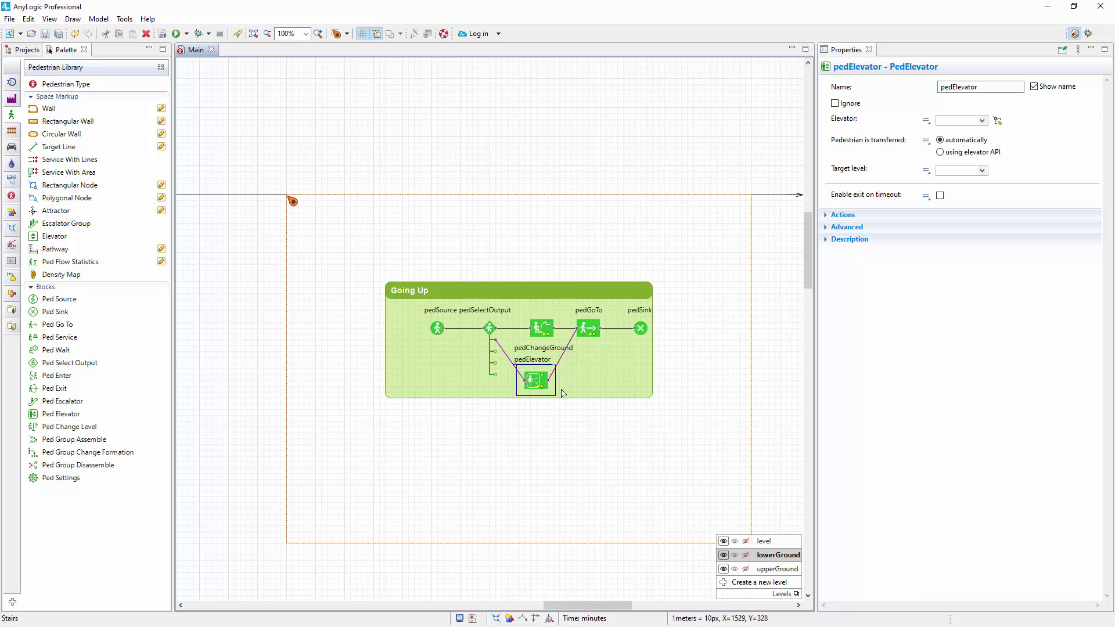
left_click(983, 121)
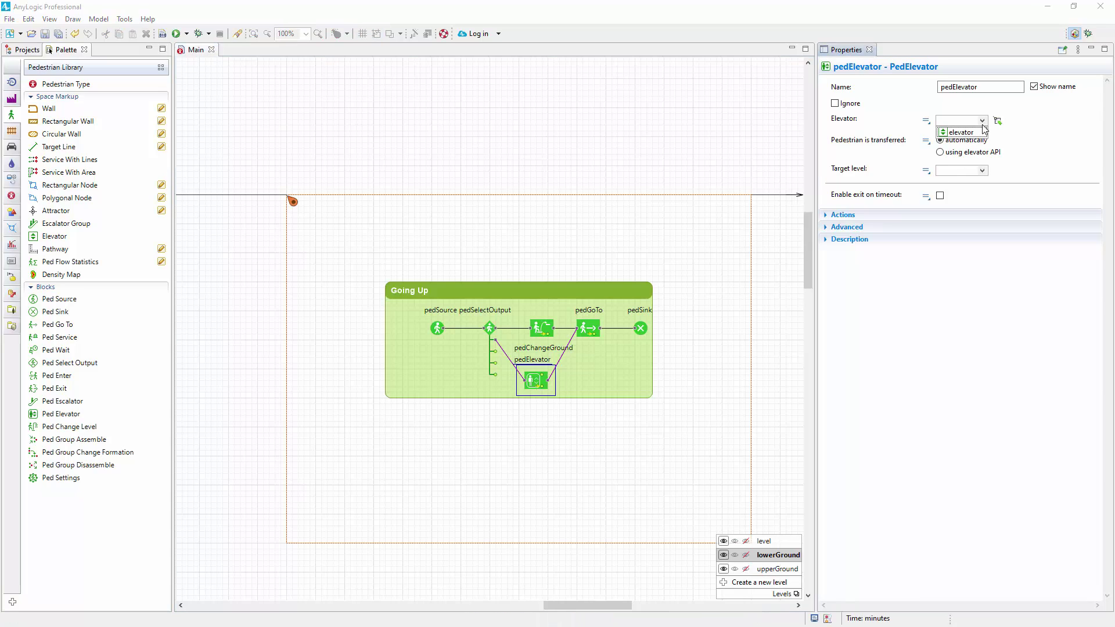
left_click(981, 171)
left_click(974, 204)
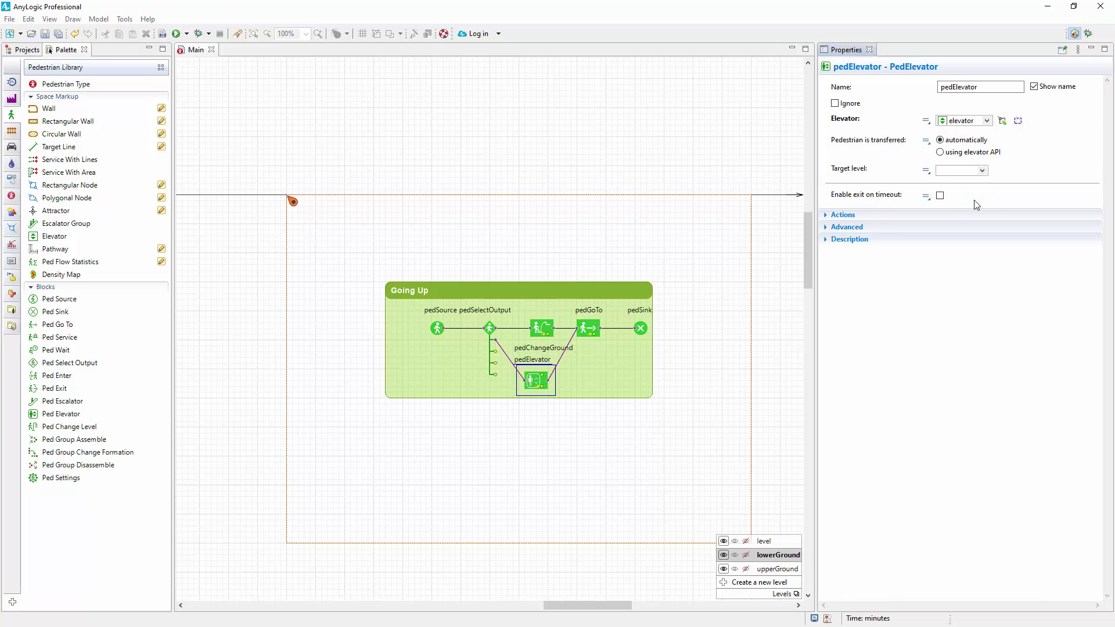
- Run the Stairs simulation at x2 speed and examine how pedestrians enter and leave the elevator in the 3D view
left_click(176, 33)
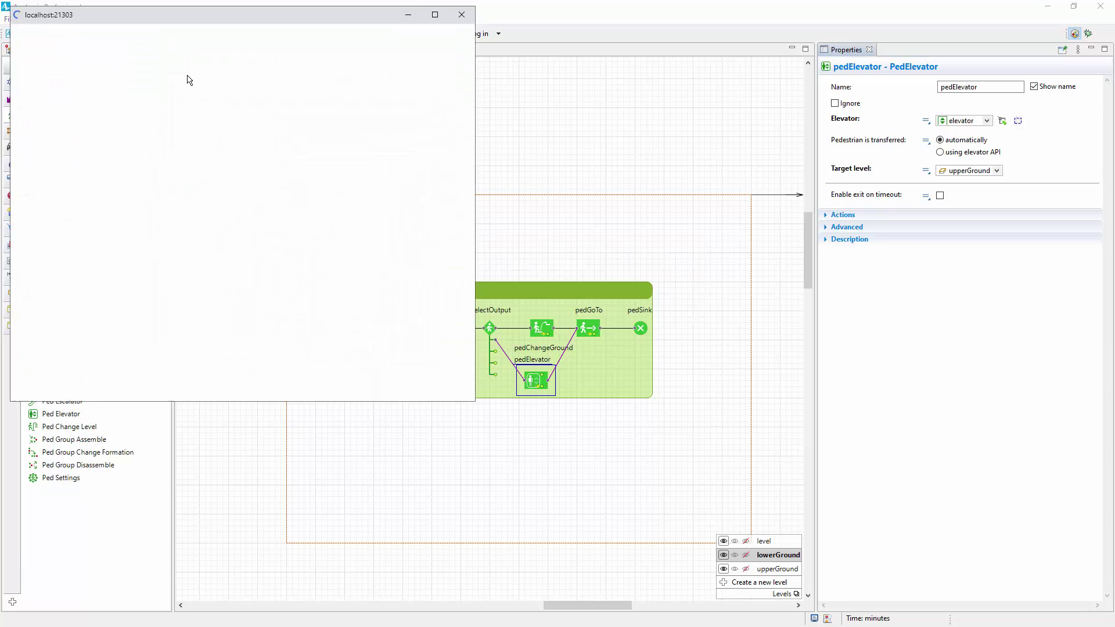
left_click(31, 388)
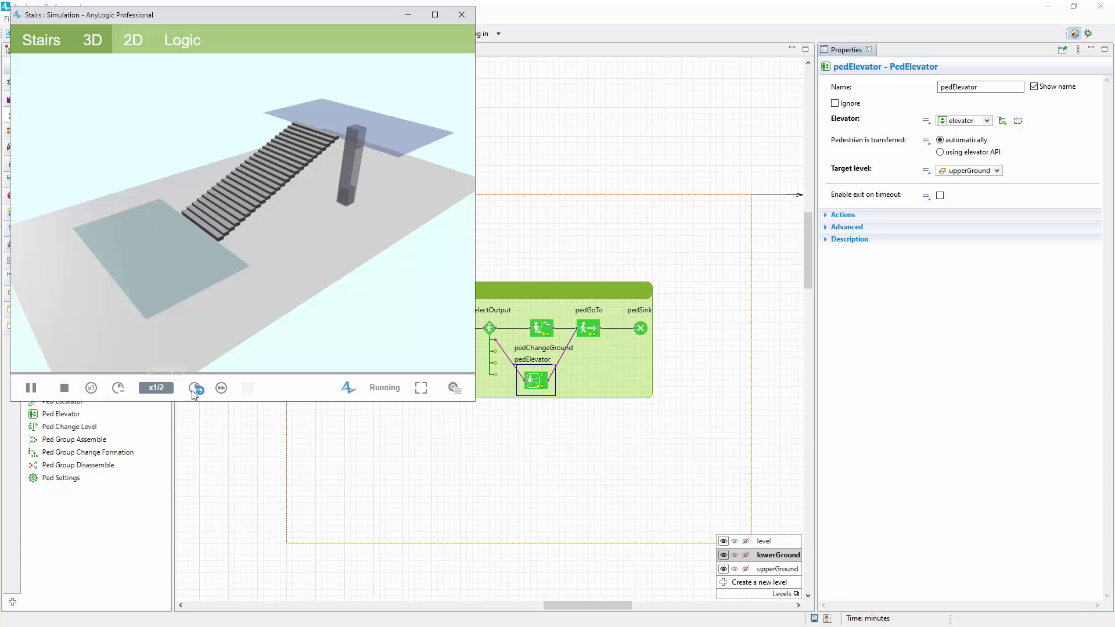
left_click(195, 388)
scroll(290, 235, "up", 5)
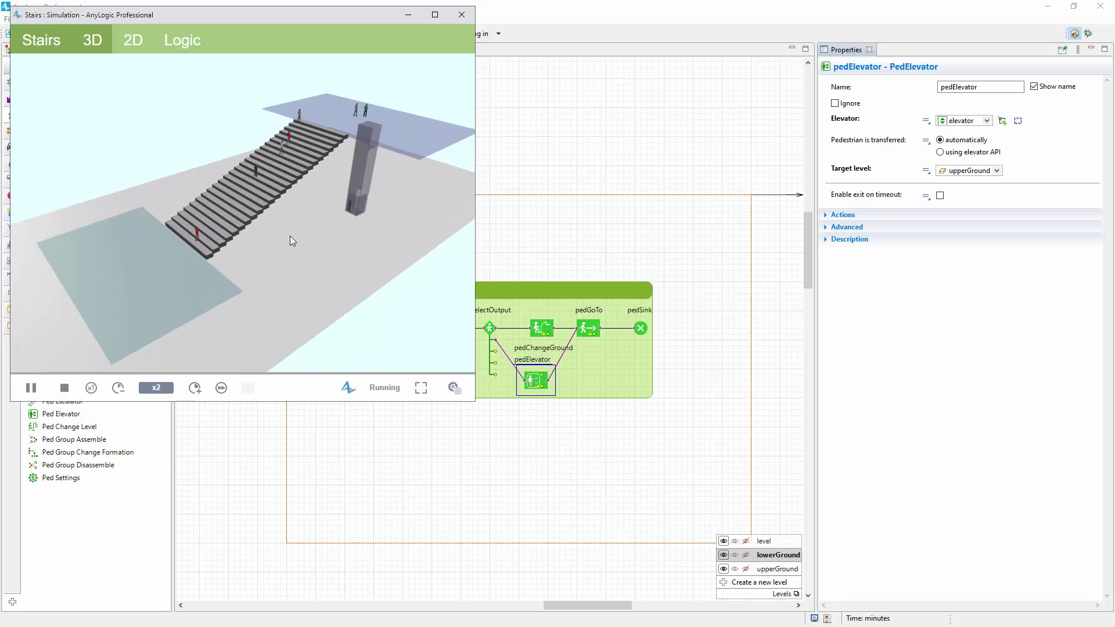
scroll(295, 241, "up", 1)
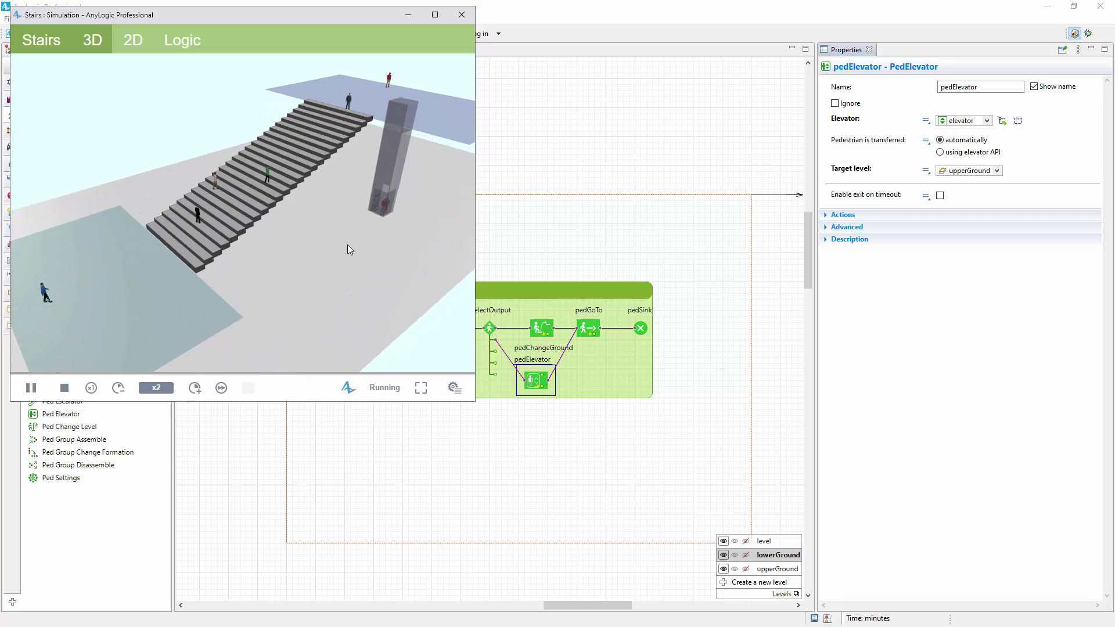
scroll(392, 231, "up", 1)
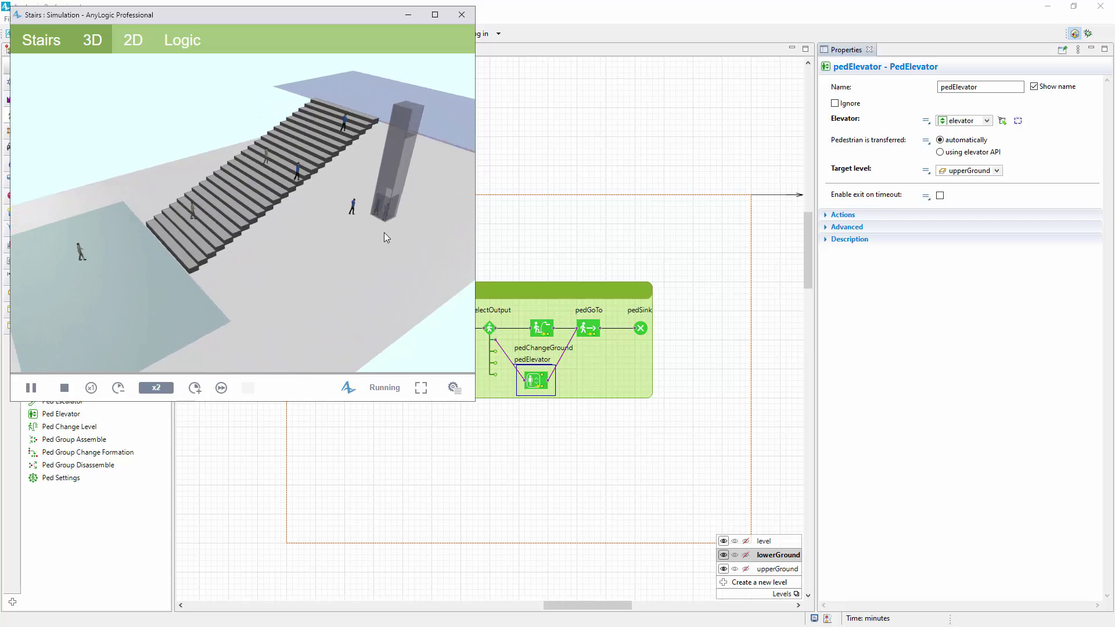
left_click_drag(384, 232, 334, 257)
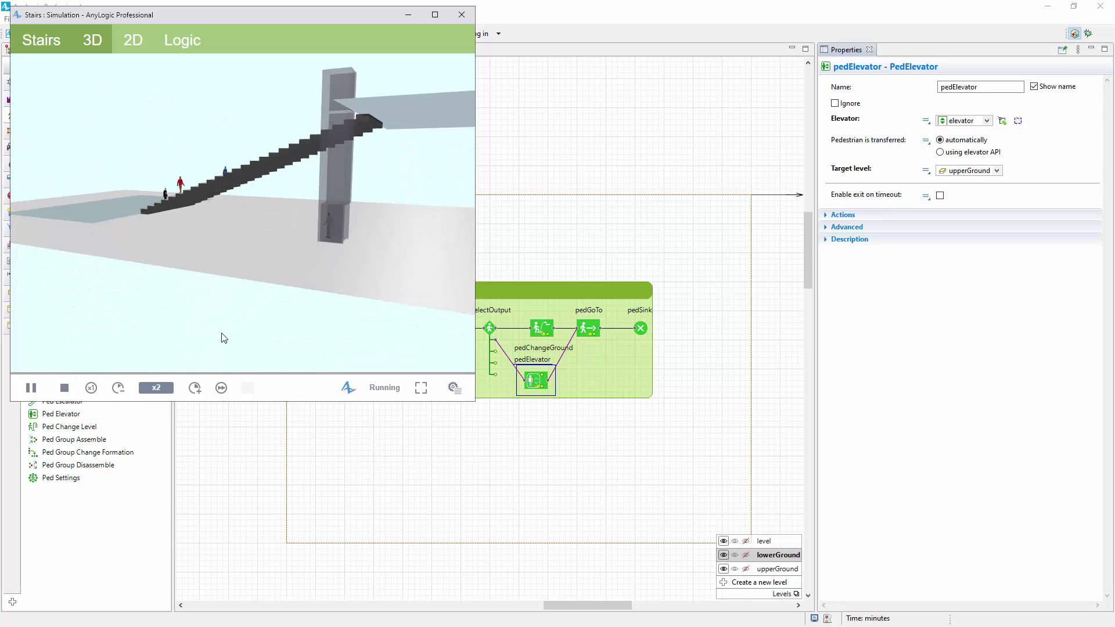
- Speed the simulation up to x10 to watch the pedestrian flow, and stop it and close its window
left_click(195, 387)
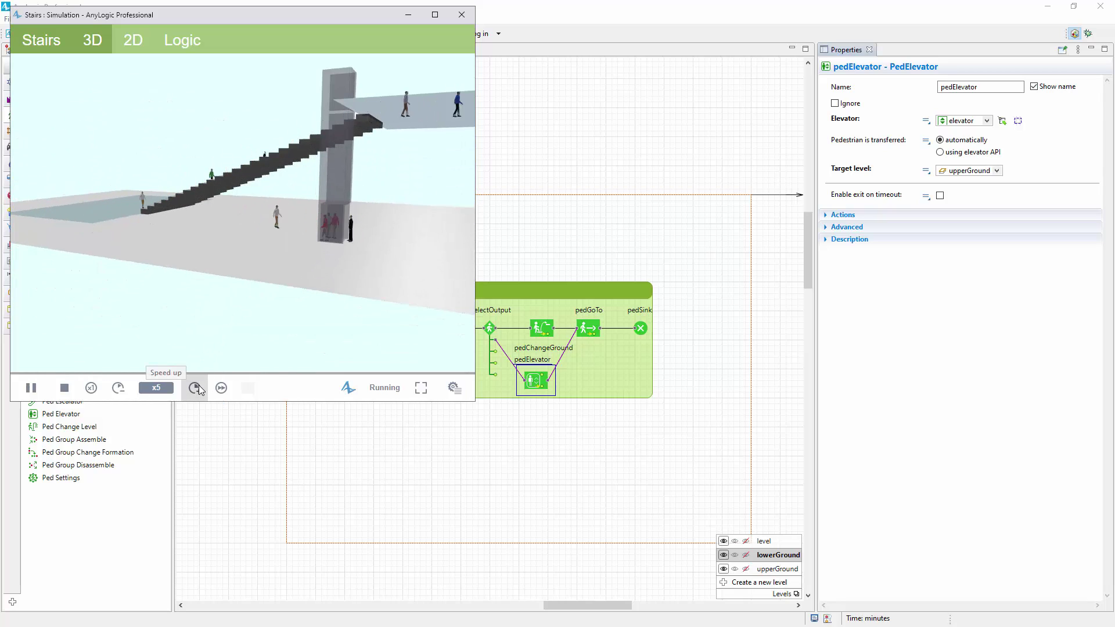
left_click(196, 387)
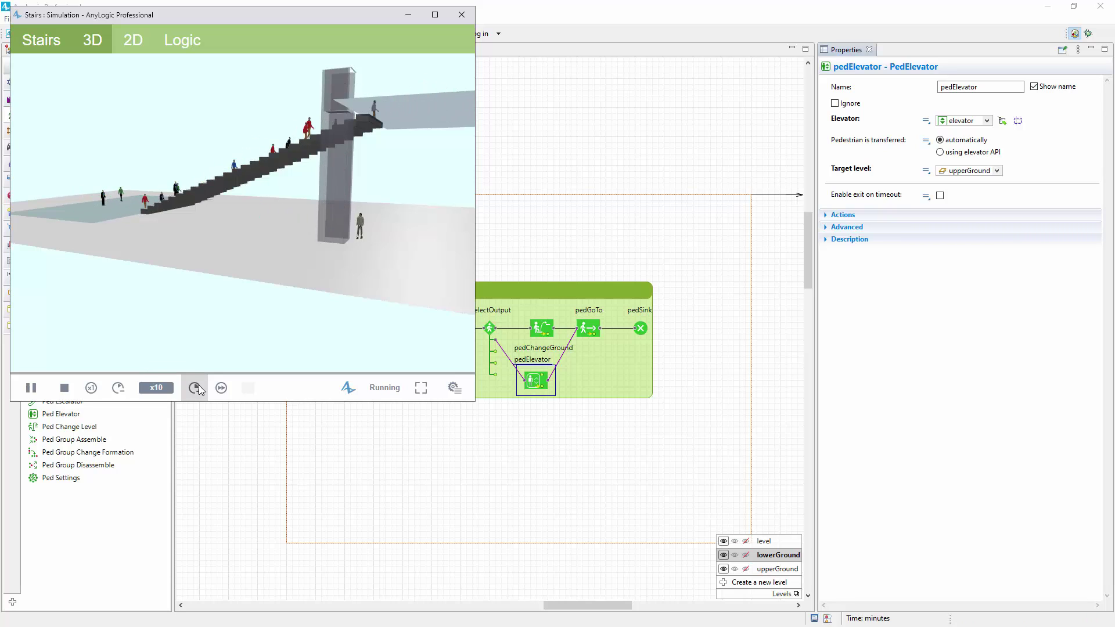
left_click(73, 394)
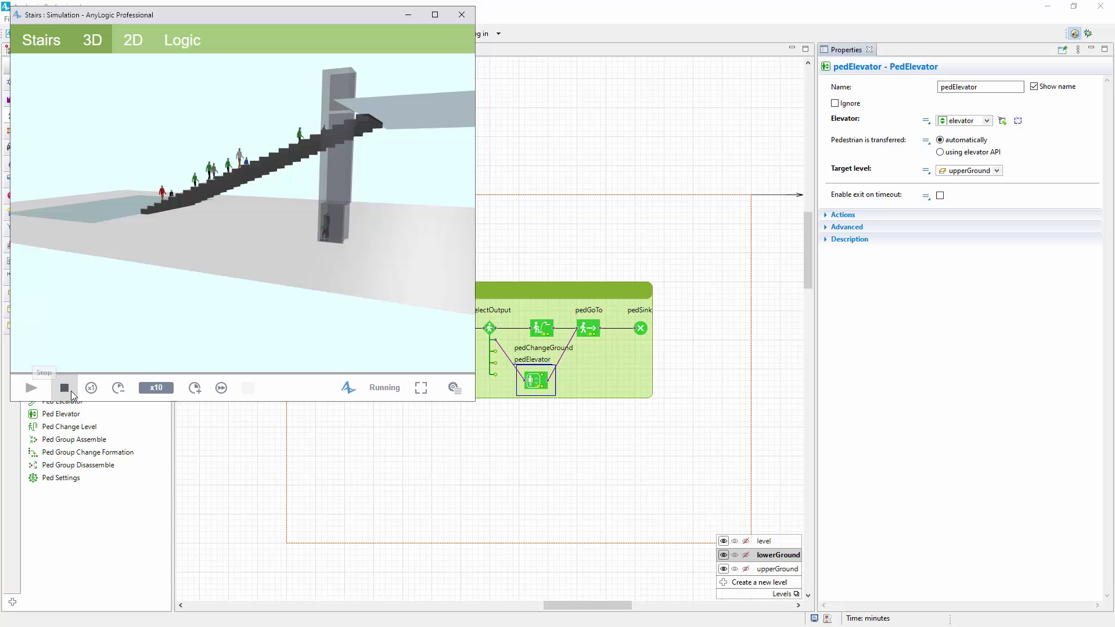
left_click(65, 387)
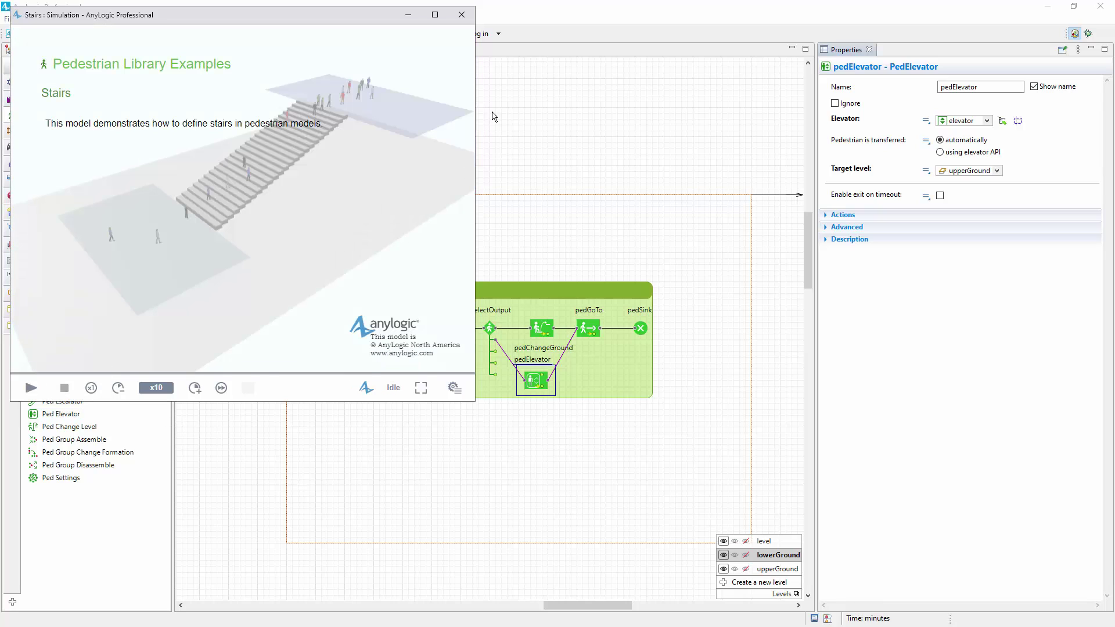
left_click(462, 15)
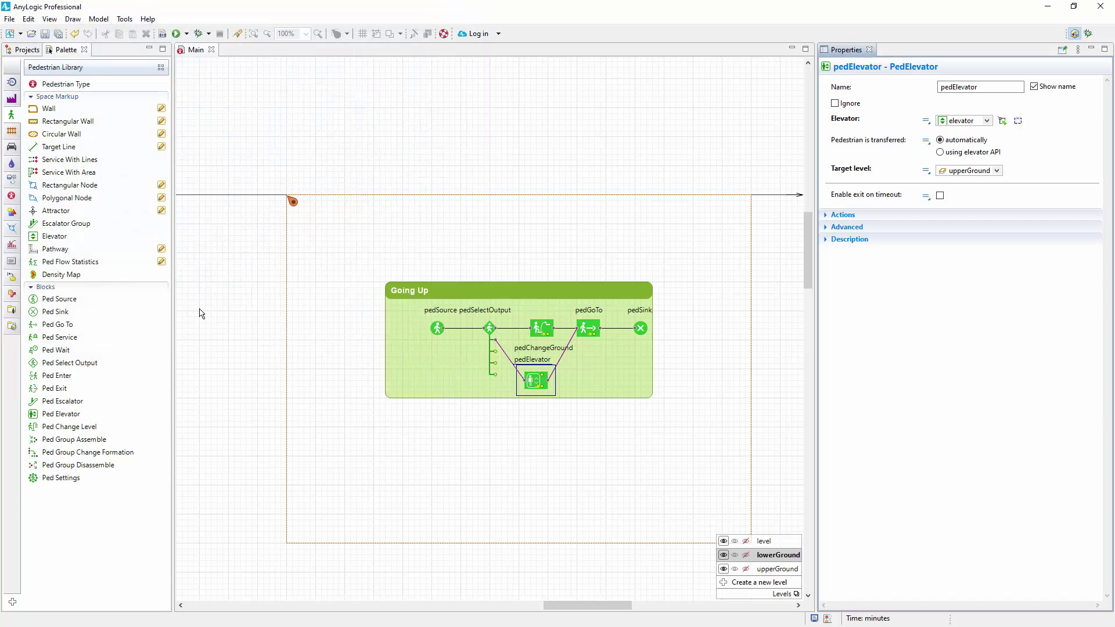
- Draw an invisible wall along the stairs' lower edge and down the Upper Ground edge to the elevator
left_click_drag(247, 308, 764, 231)
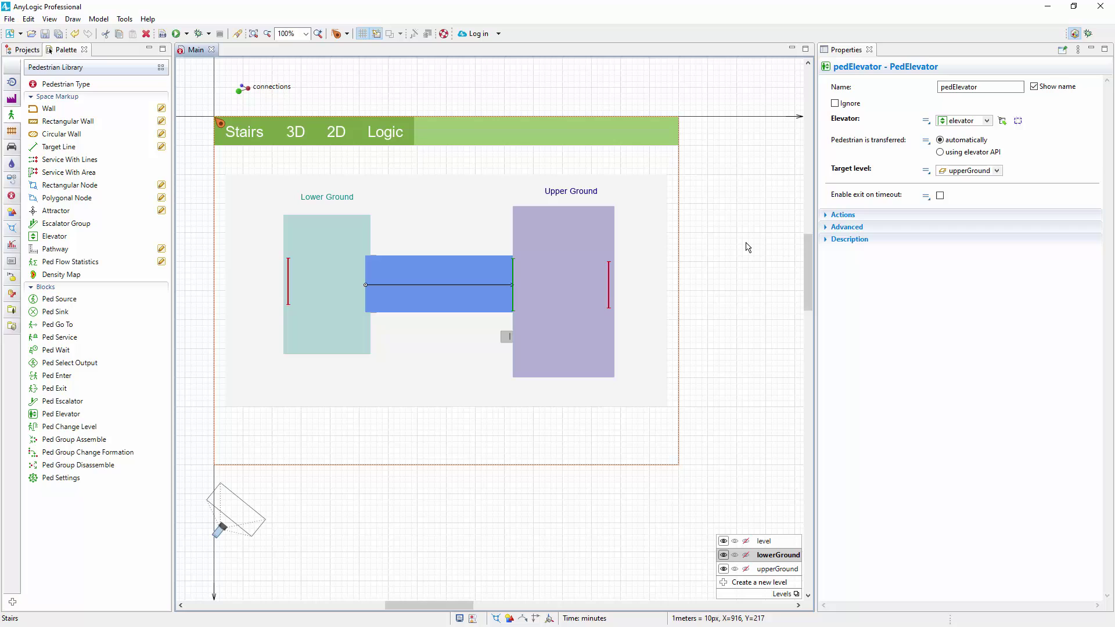
left_click(35, 110)
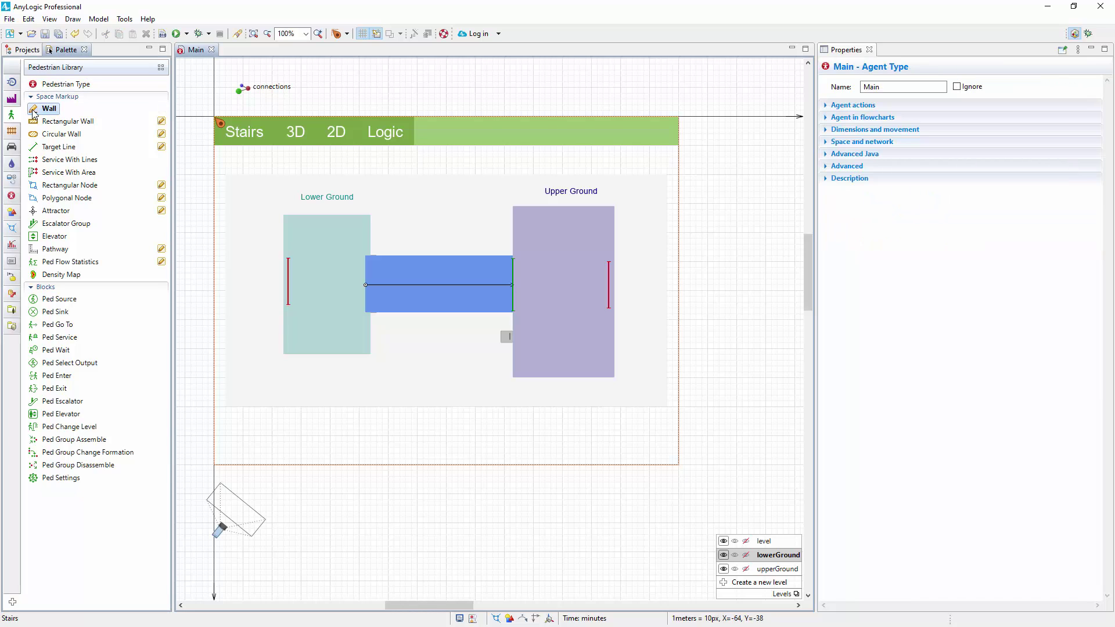
double_click(33, 110)
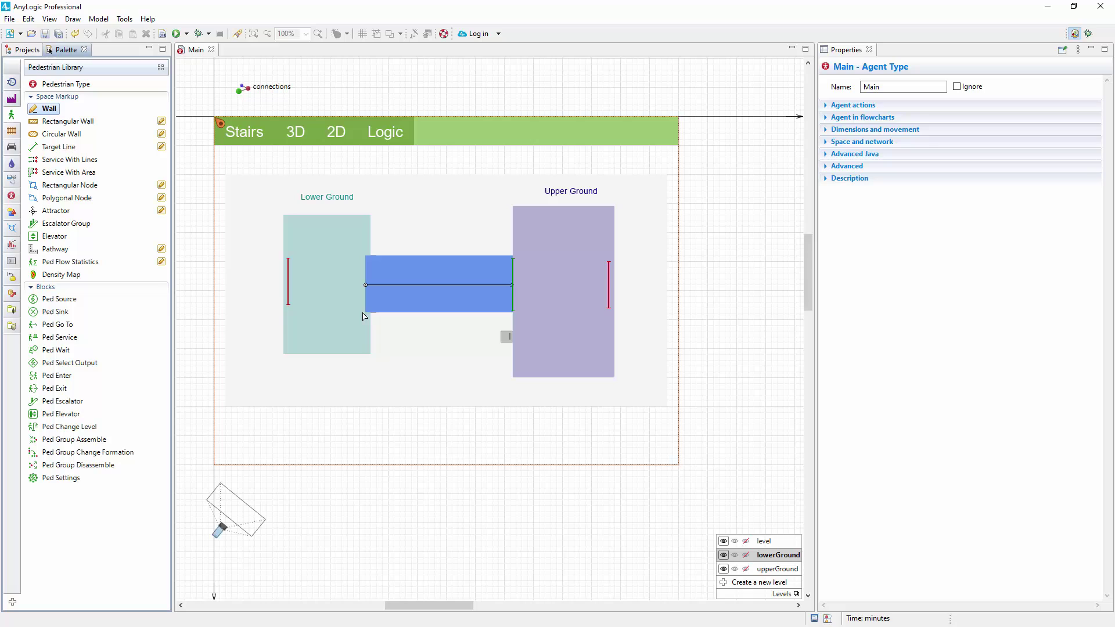
left_click(365, 314)
double_click(511, 312)
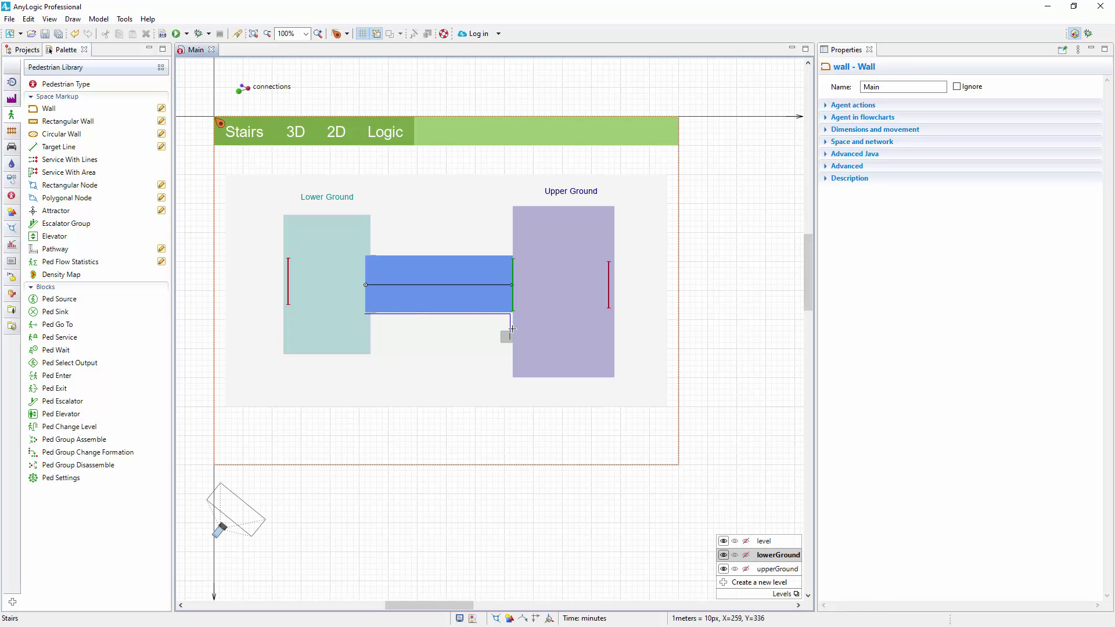
double_click(512, 329)
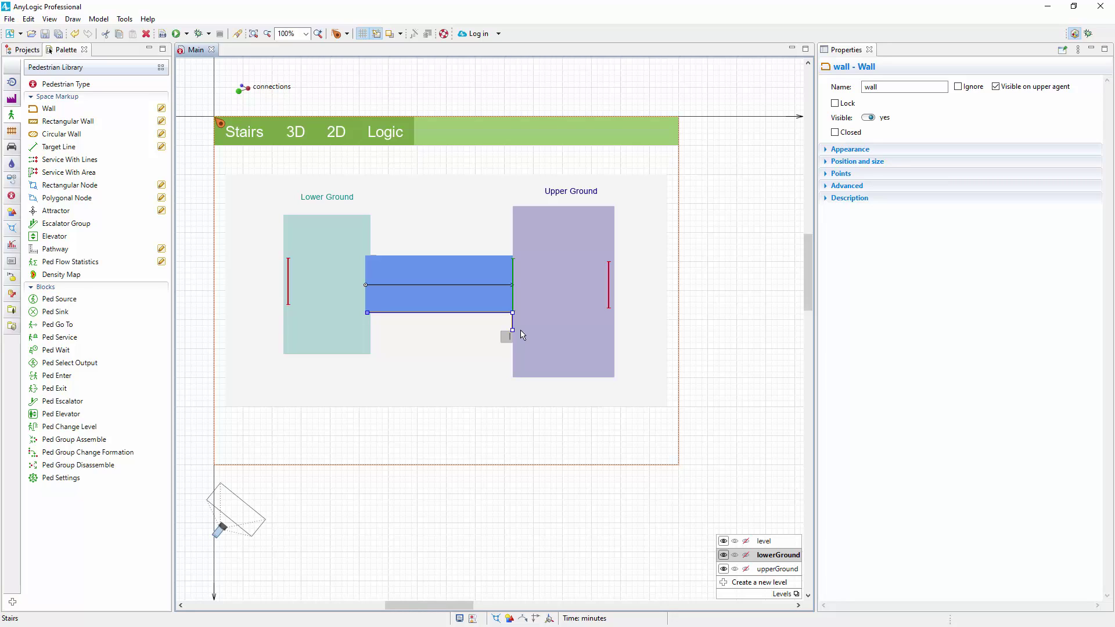
left_click(868, 118)
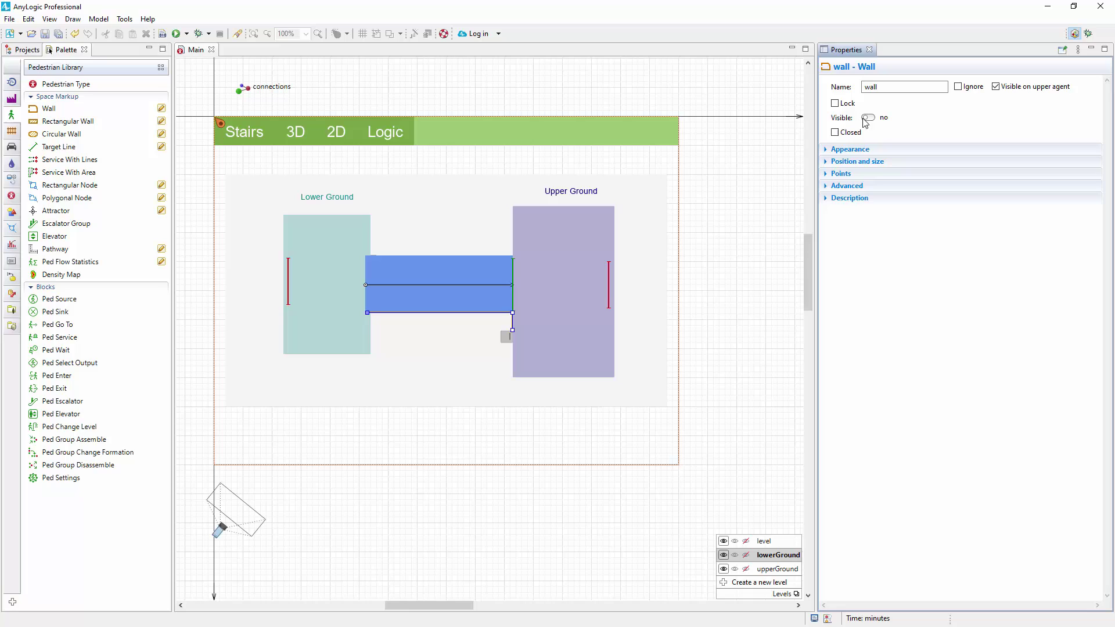
- Set the elevator's doors configuration to front/rear
left_click(506, 342)
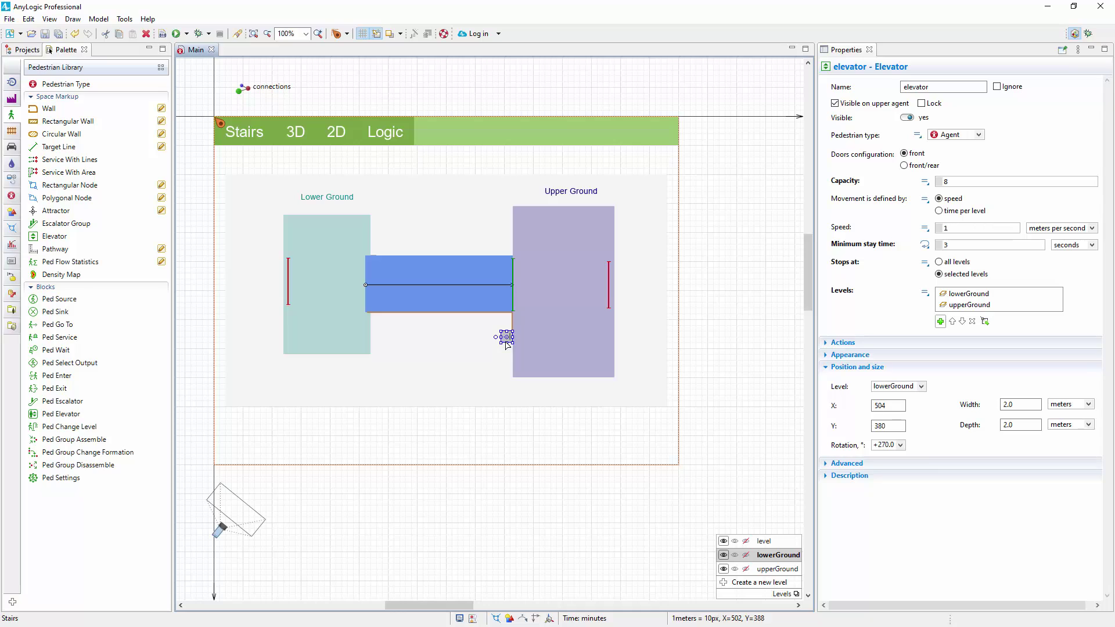
left_click(907, 166)
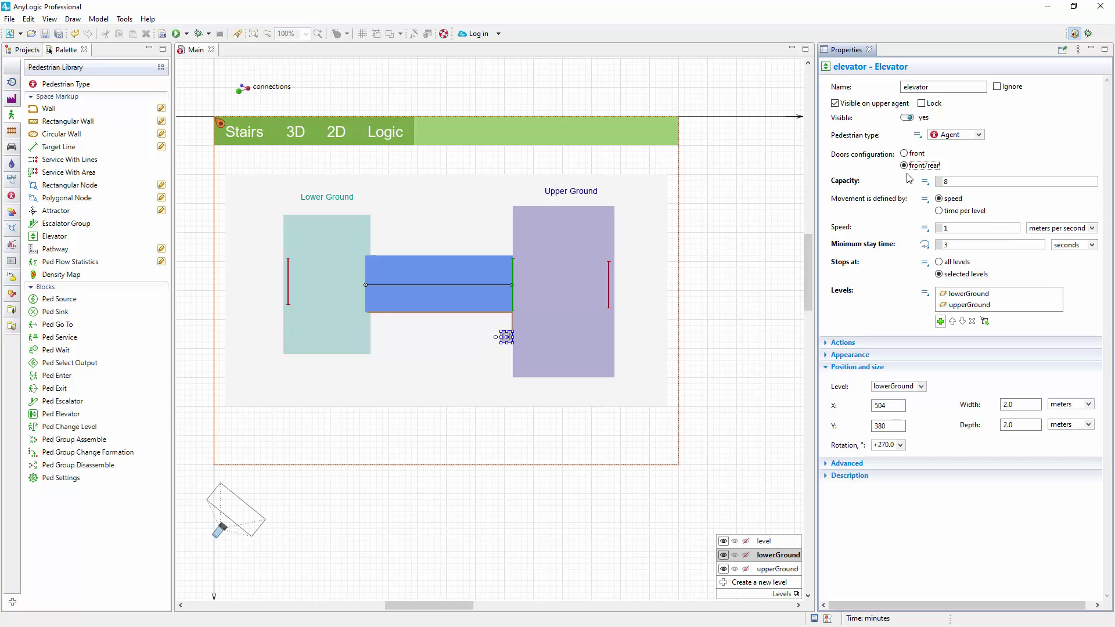
- Add an elevator.disableDoor call to Main's On startup code, on a new line below navigate(view3D);
left_click(754, 181)
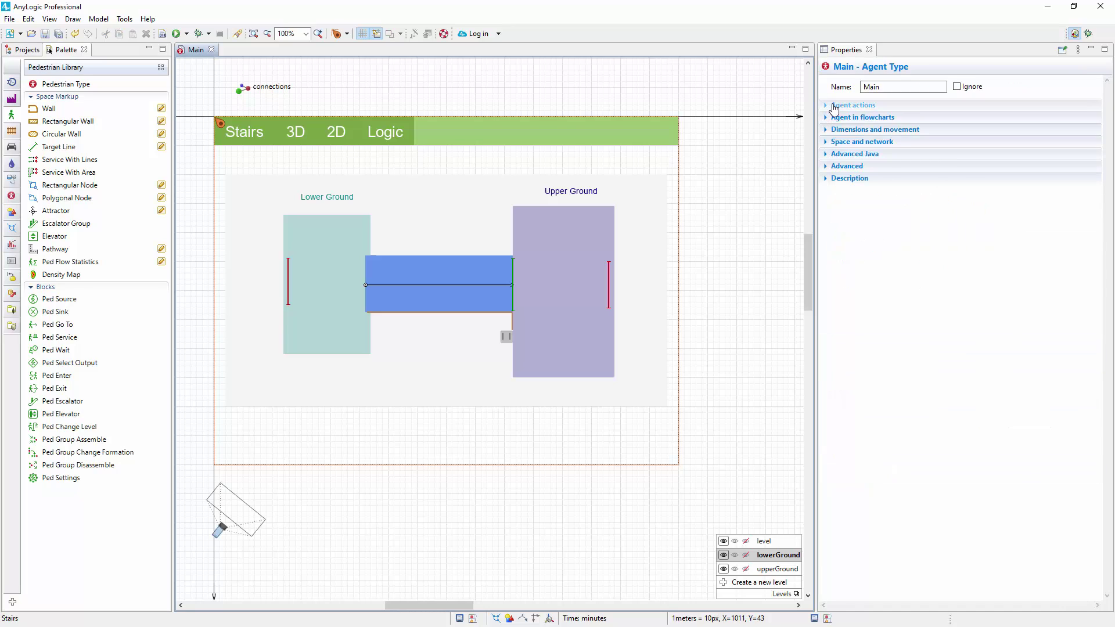
left_click(839, 105)
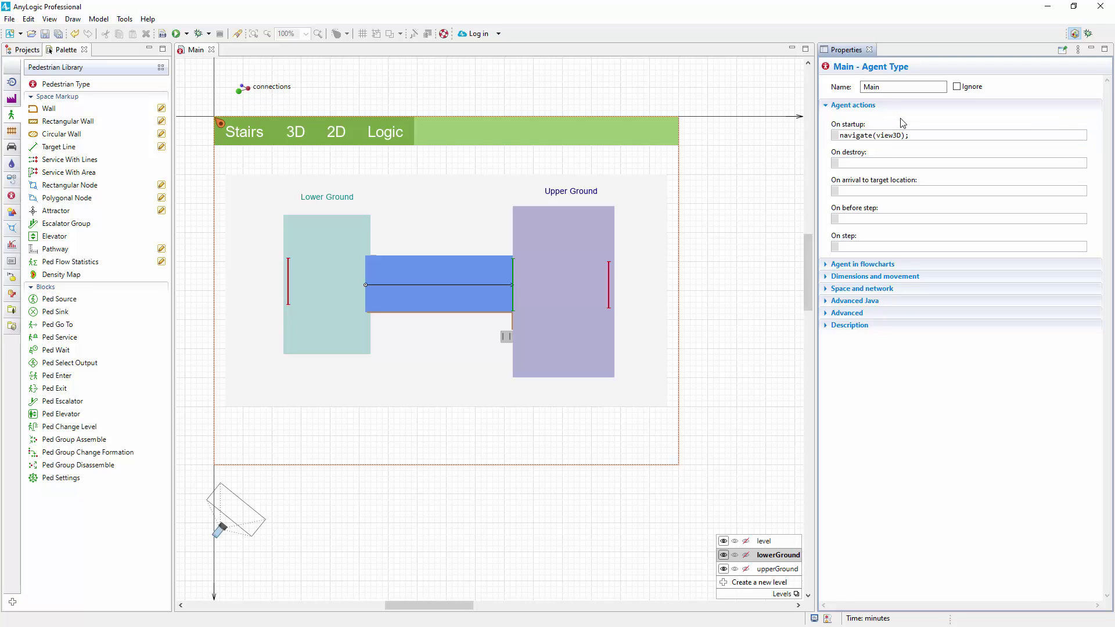
left_click(911, 135)
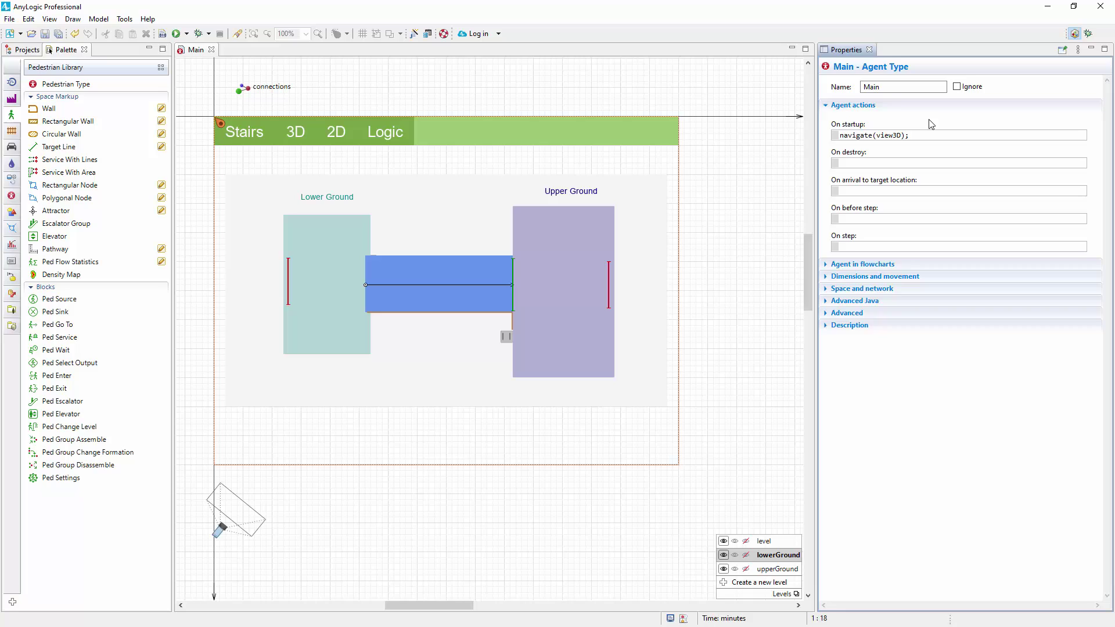
key("Return")
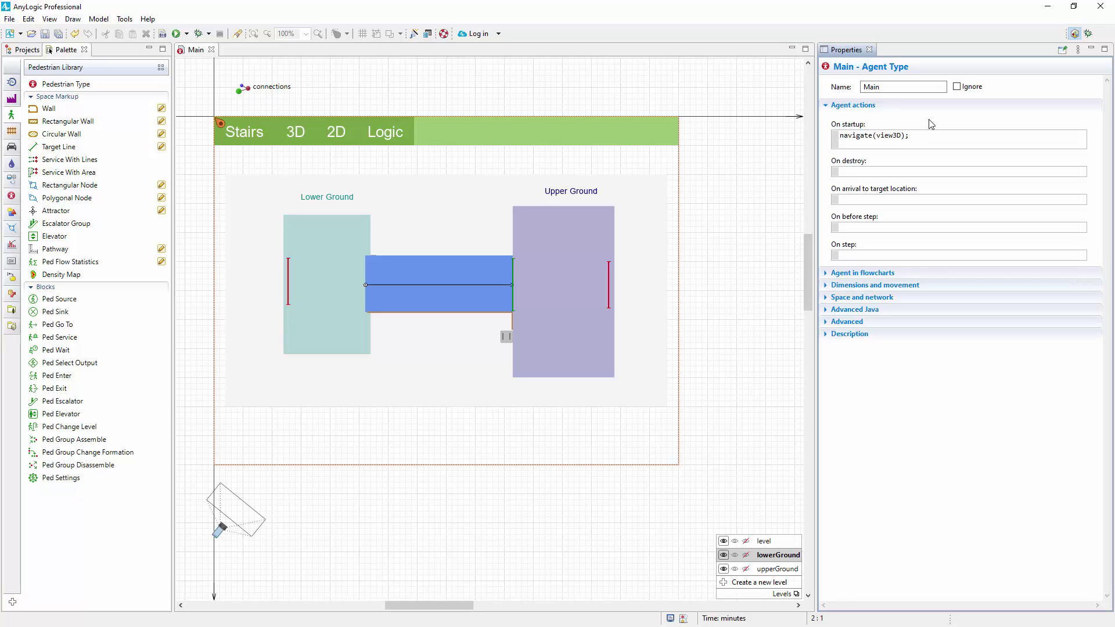
type("elevator.")
key("ctrl+space")
type("door")
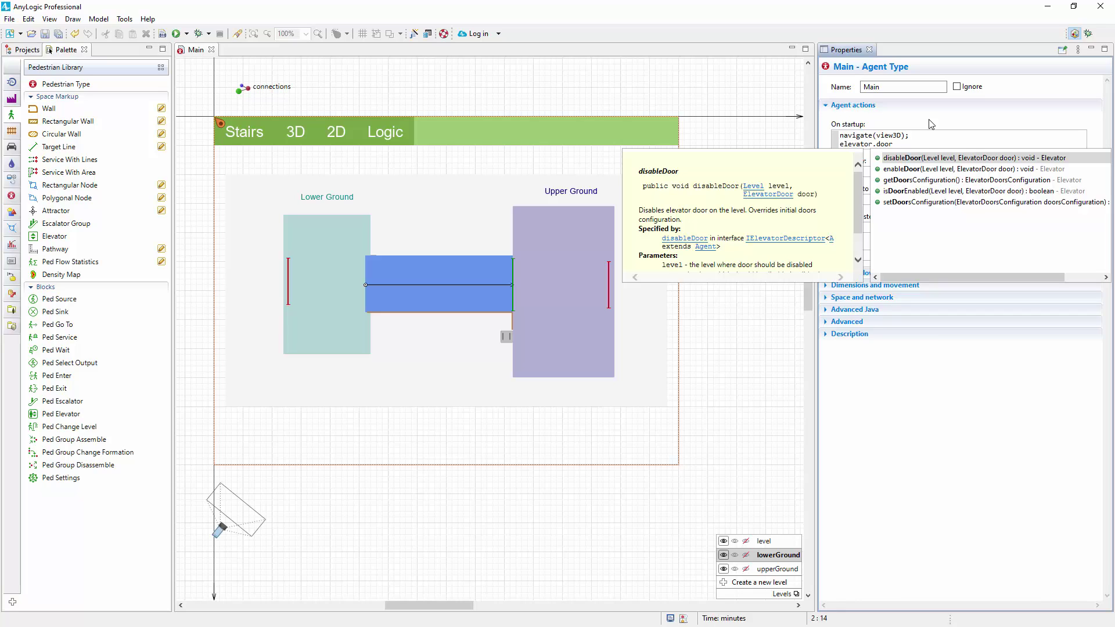
key("Return")
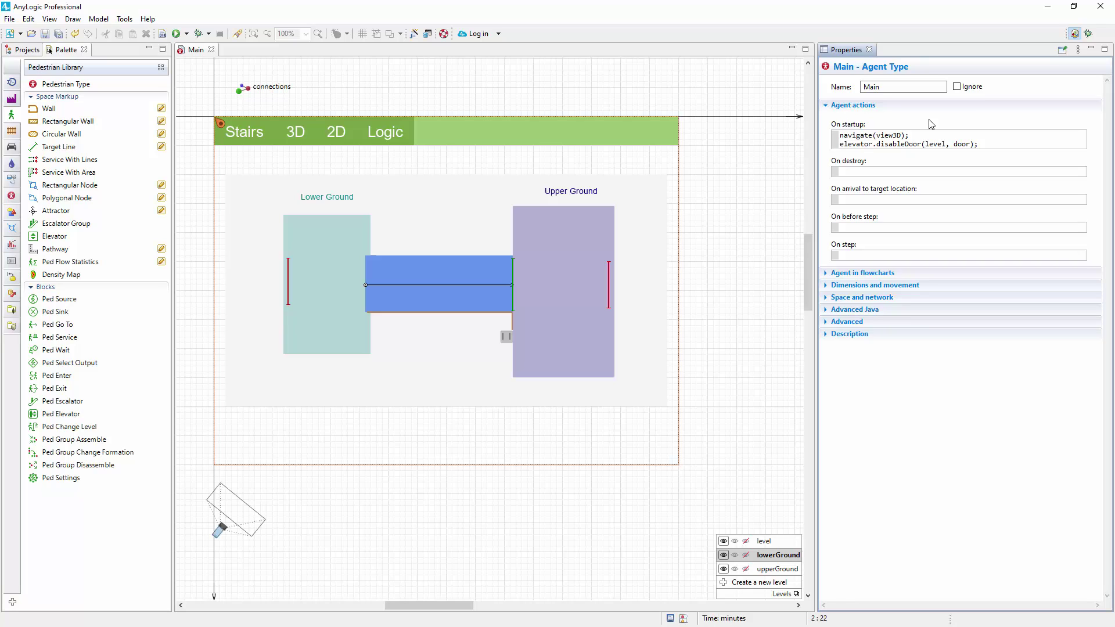
- Fill in the disableDoor call's arguments with lowerGround and ELEVATOR_DOOR_FRONT
type("lower")
key("ctrl+space")
key("Return")
key("shift+Right")
key("shift+Right")
key("shift+Right")
key("shift+Right")
type("DOOR")
key("ctrl+space")
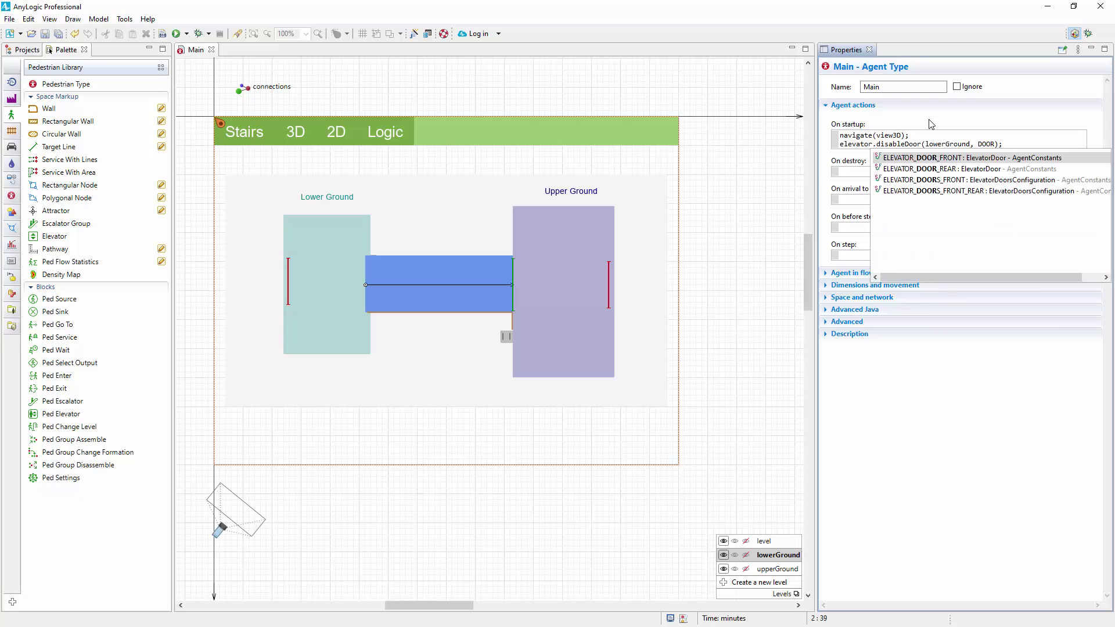
key("Return")
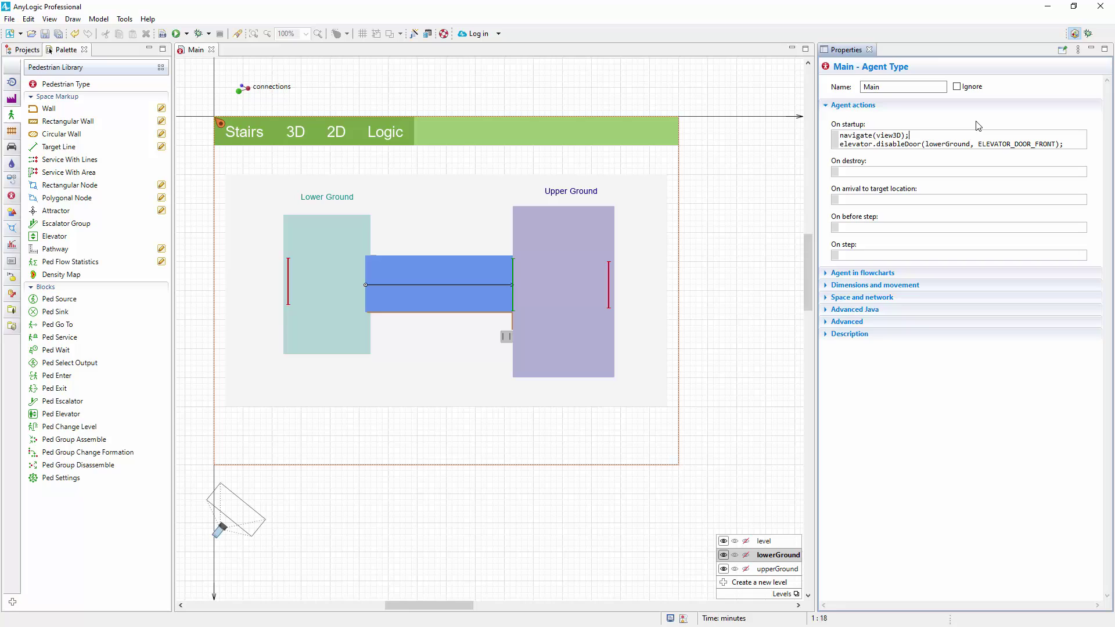
- Duplicate the elevator.disableDoor line onto a new line at the end of the startup code
key("Down")
key("End")
key("shift+Home")
key("ctrl+c")
key("End")
key("Return")
key("ctrl+v")
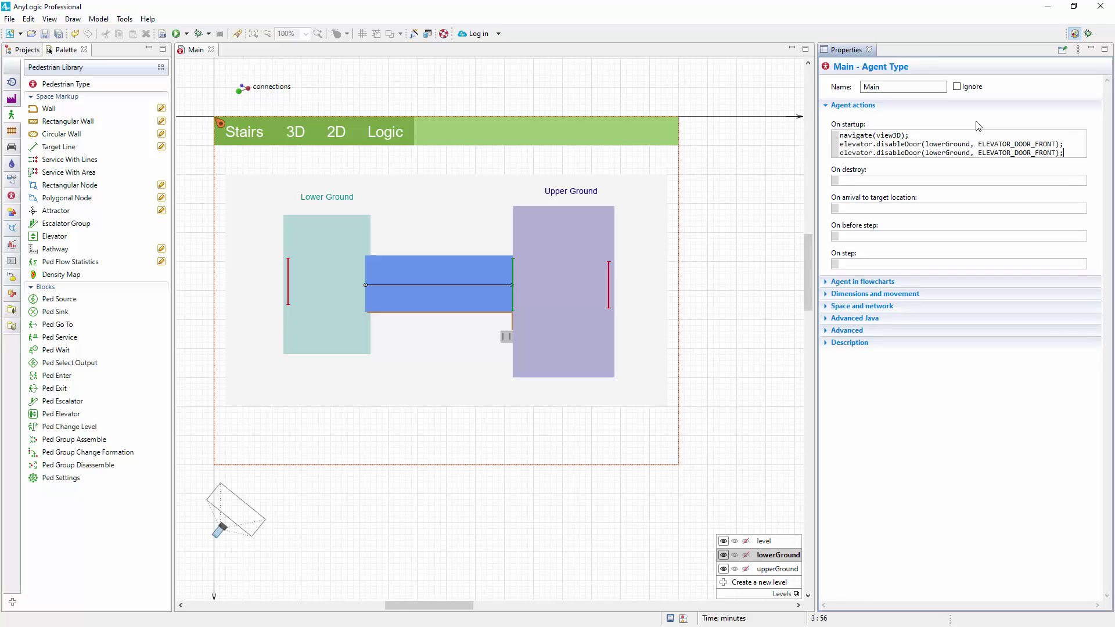
- Change the copied disableDoor call's arguments to upperGround and ELEVATOR_DOOR_REAR
key("ctrl+Left")
key("shift+Right")
key("shift+Right")
key("shift+Right")
type("upp")
key("ctrl+Right")
key("ctrl+Right")
key("ctrl+Right")
key("shift+Right")
key("shift+Right")
key("shift+Right")
key("shift+Right")
key("shift+Right")
key("BackSpace")
key("ctrl+space")
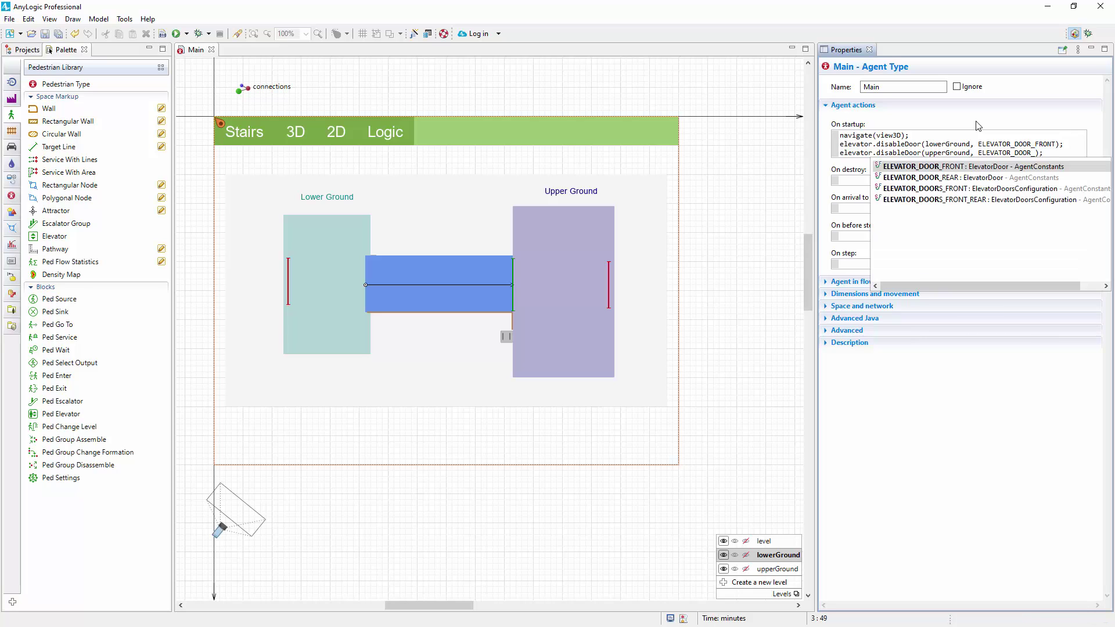
key("Down")
key("Return")
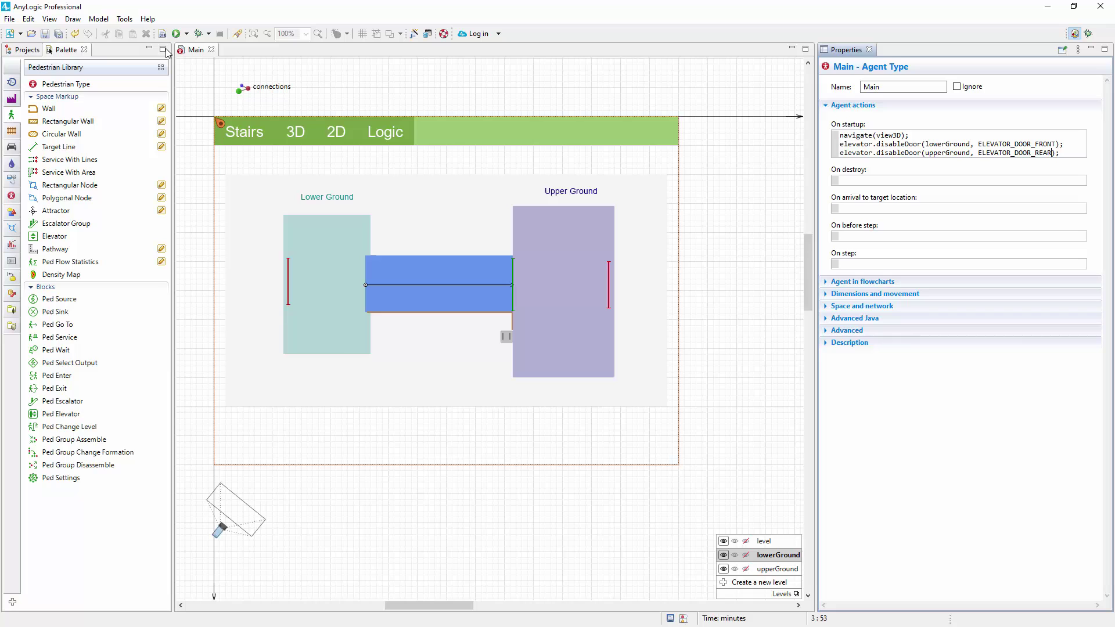
- Run the simulation again at x2 speed and examine which elevator doors pedestrians use on each level
left_click(177, 34)
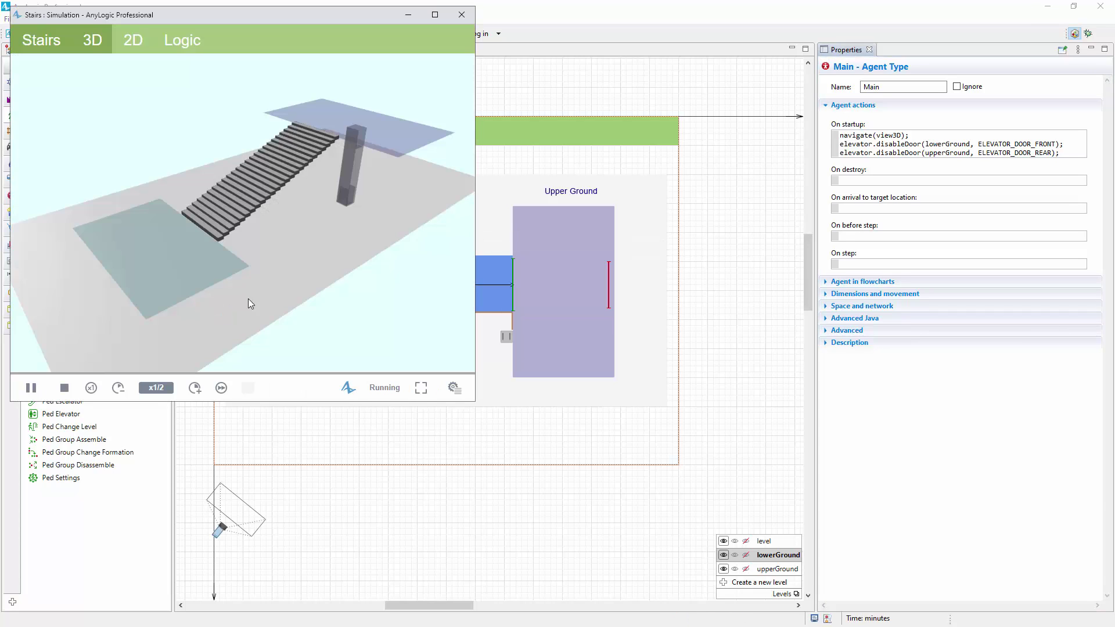
left_click(194, 388)
left_click_drag(291, 293, 282, 298)
scroll(281, 289, "up", 5)
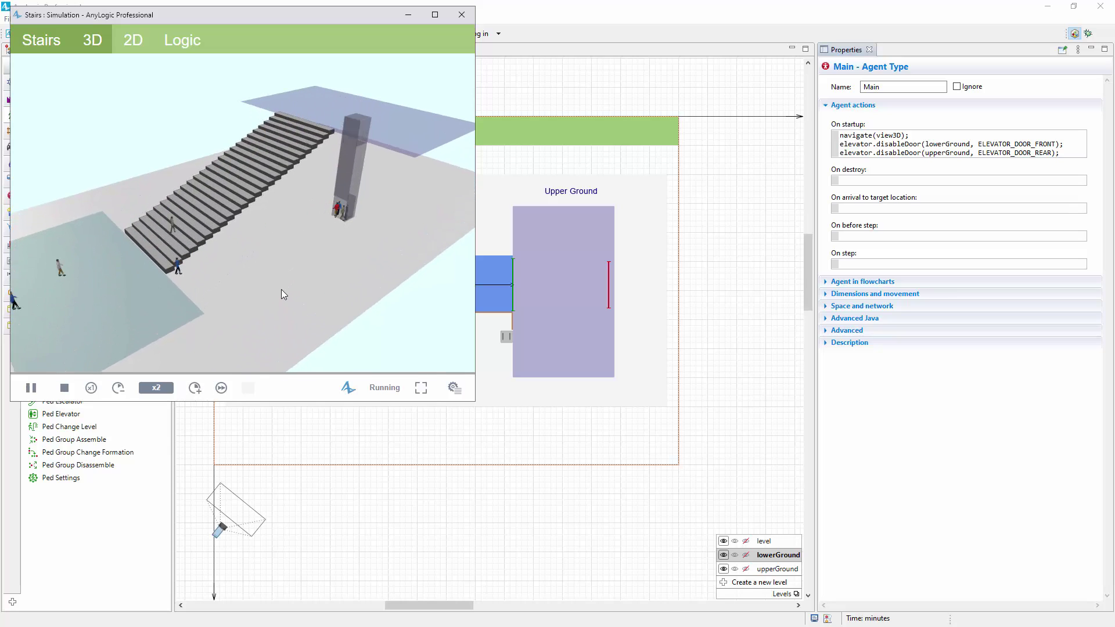
scroll(281, 289, "up", 2)
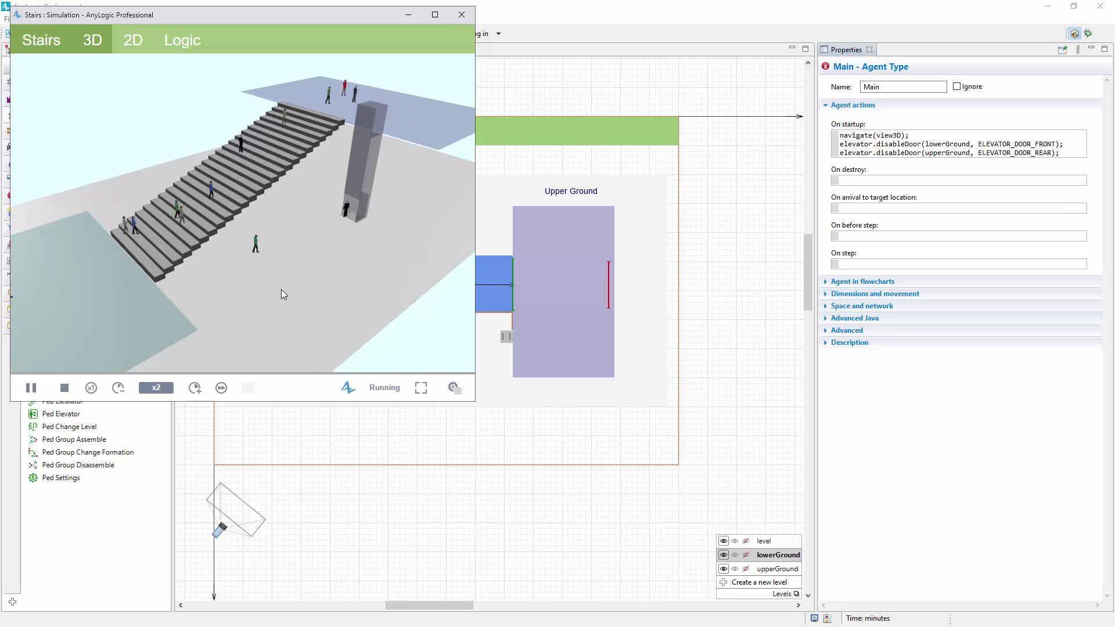